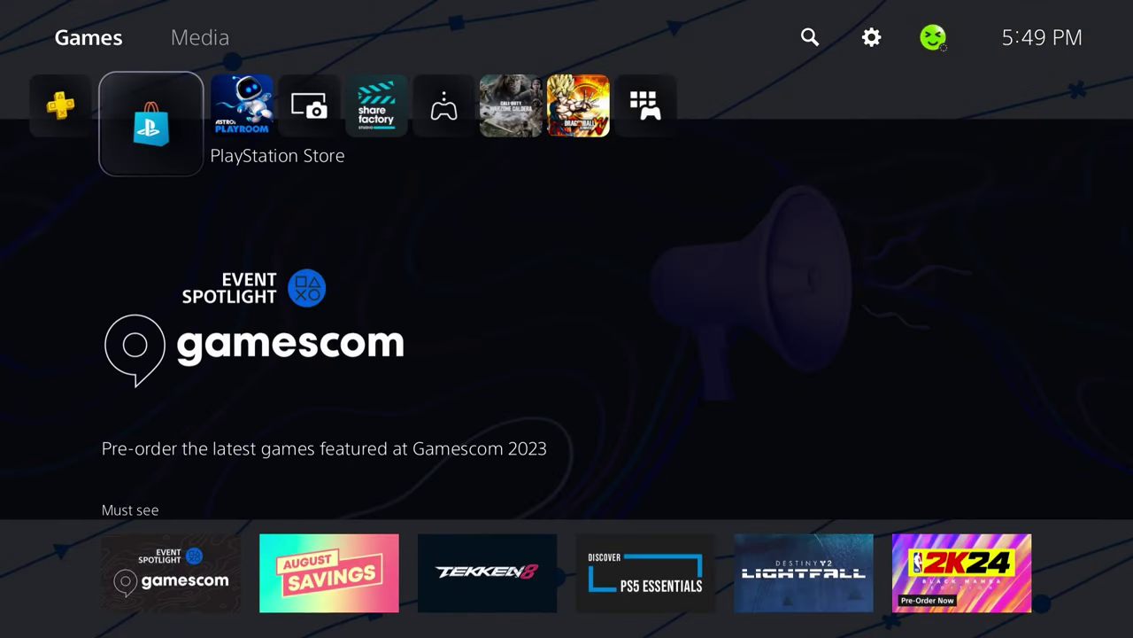
- Open the console's Settings from the home screen
key("Right")
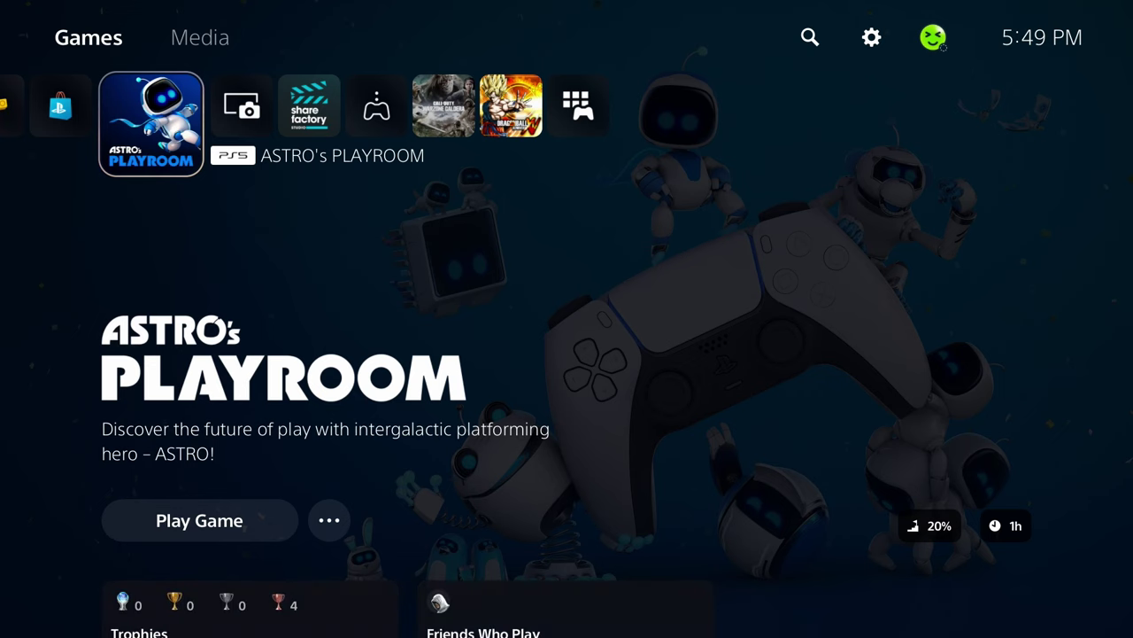
key("Right")
key("Right")
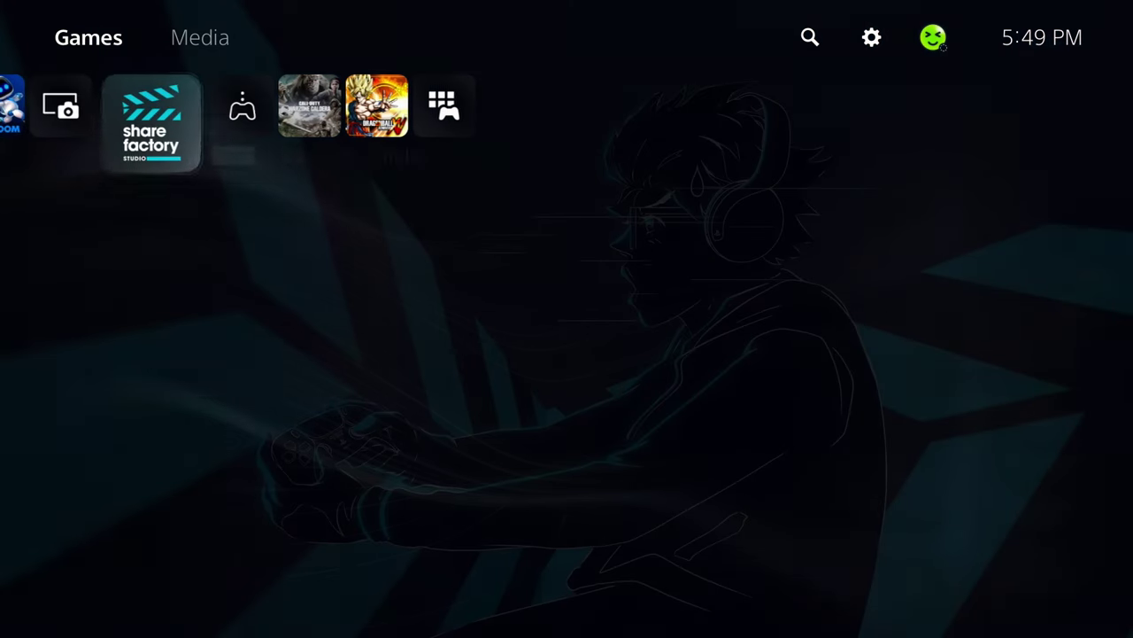
key("Up")
key("Right")
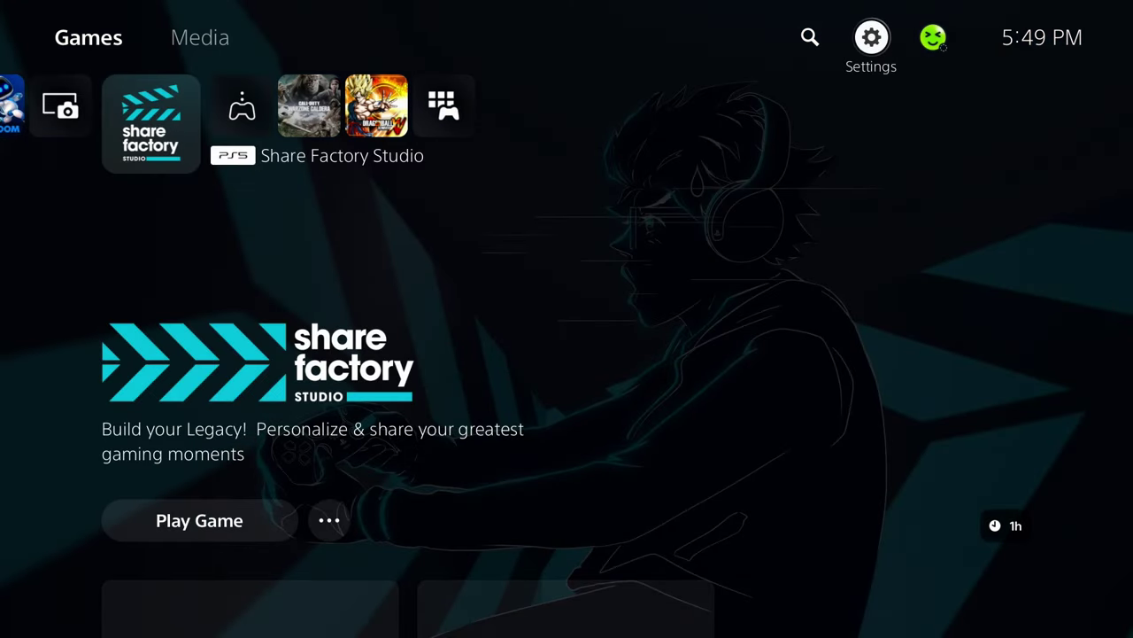
key("Return")
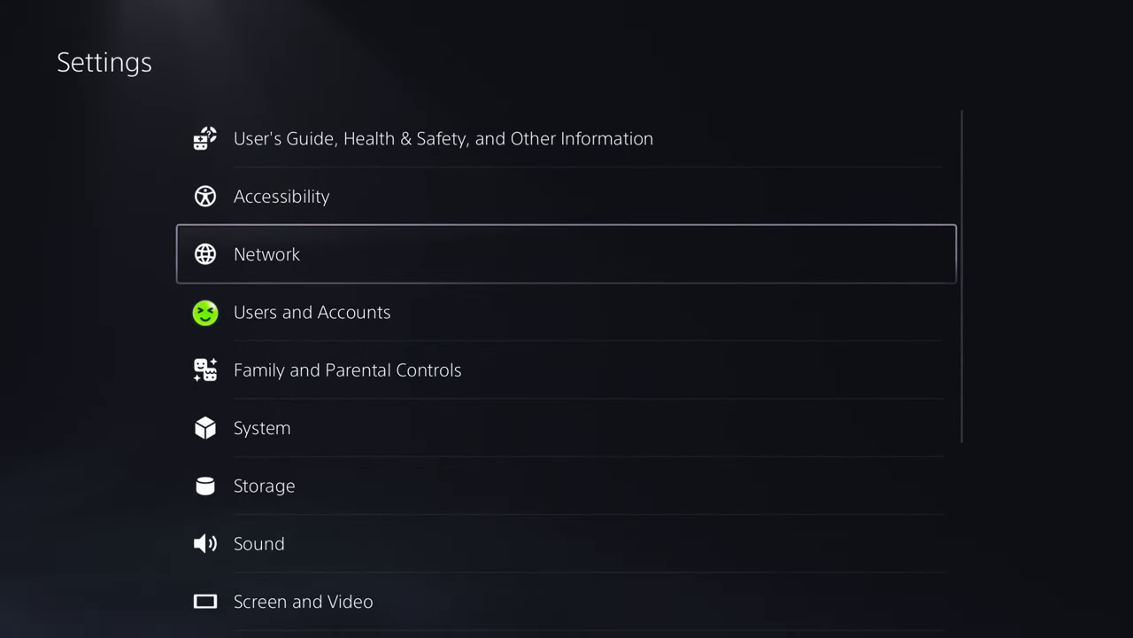
- Open Set Up Internet Connection in the Network settings
key("Return")
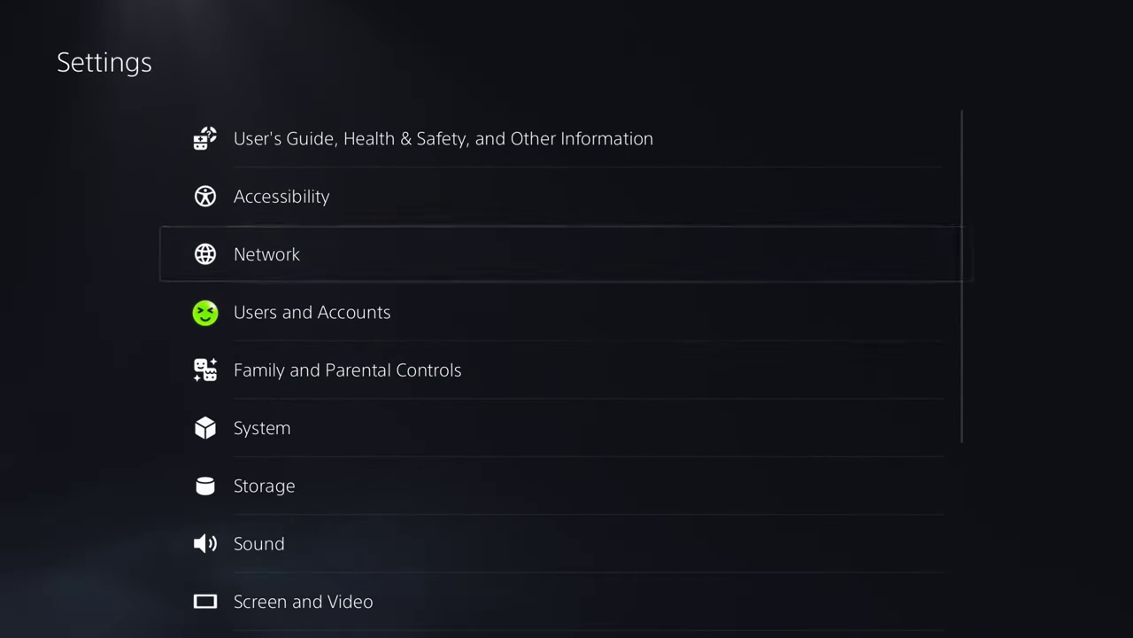
key("Down")
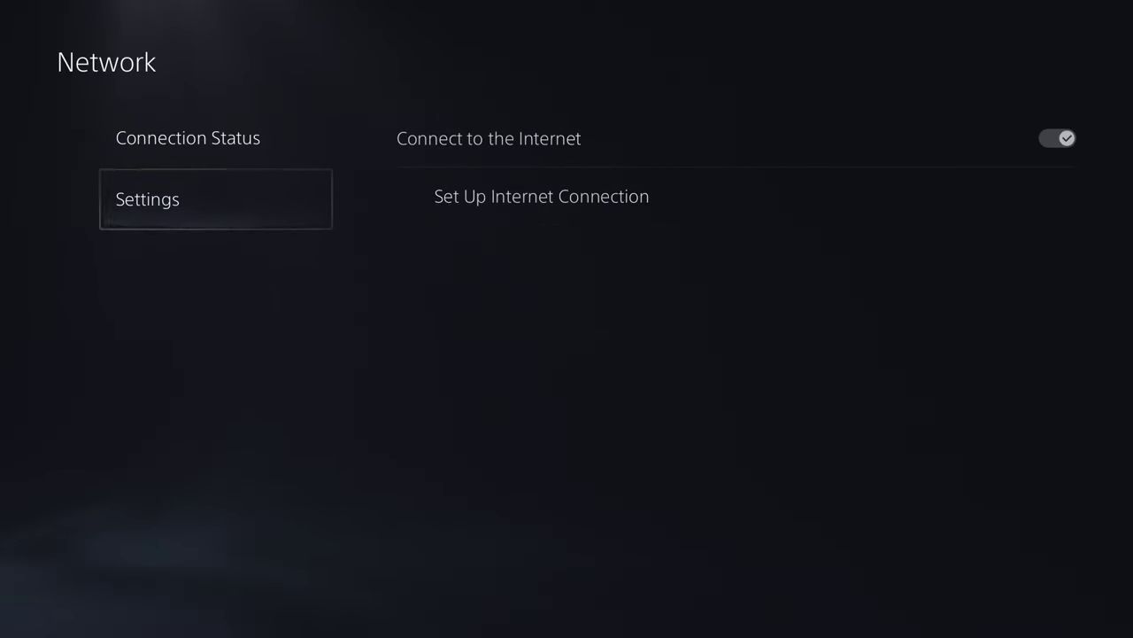
key("Right")
key("Down")
key("Return")
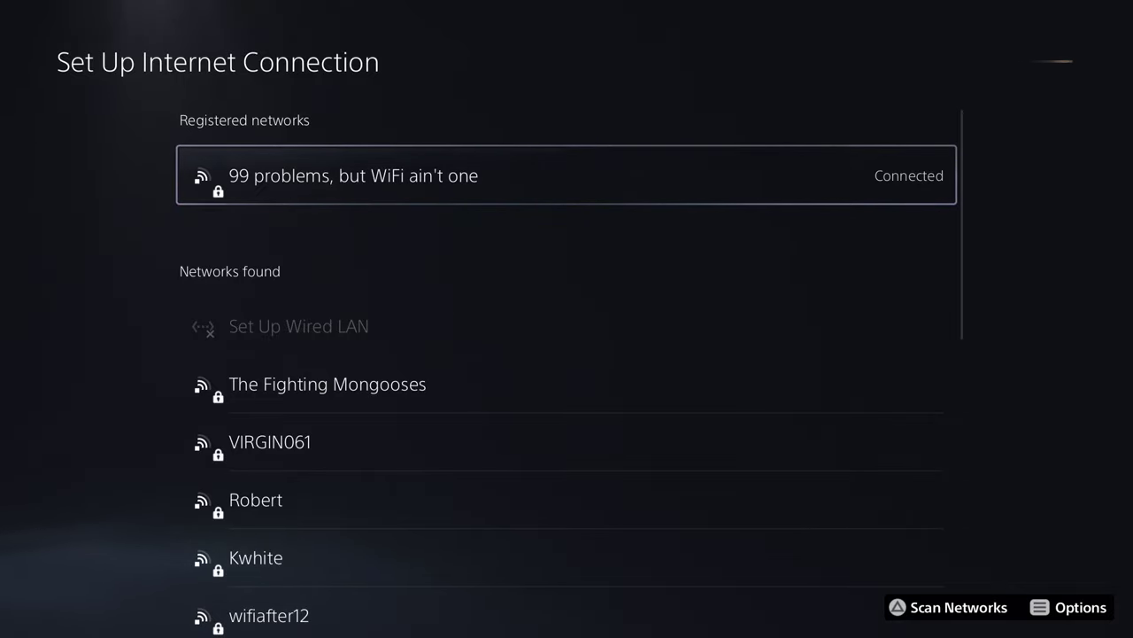
- Review the Wi-Fi Frequency Bands choices for the connected network and choose Automatic
key("Menu")
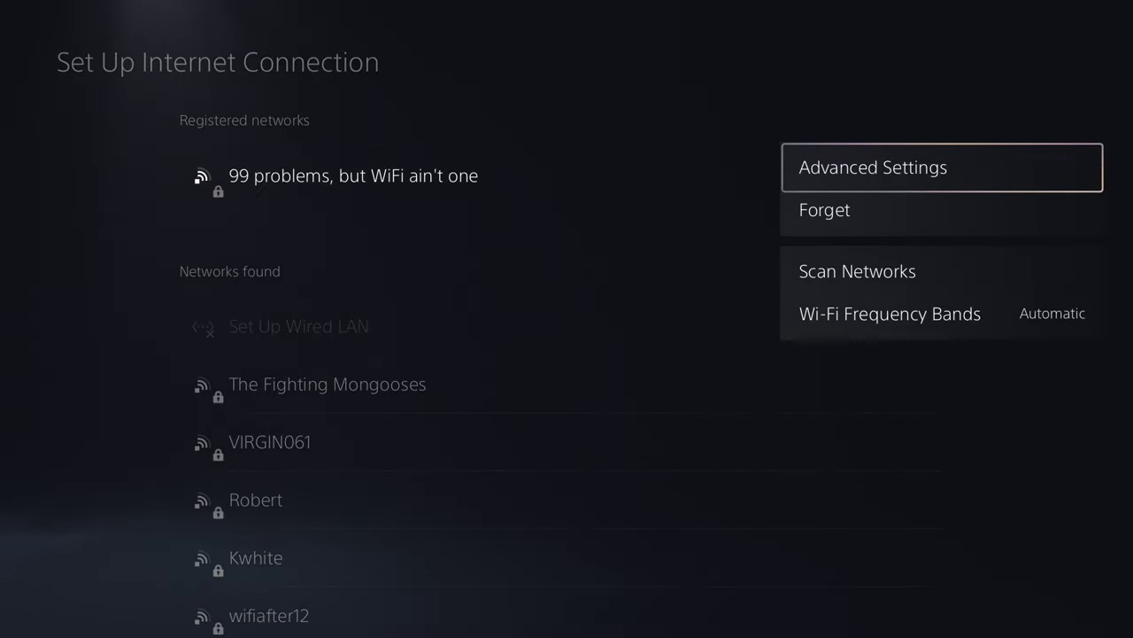
key("Down")
key("Down")
key("Down")
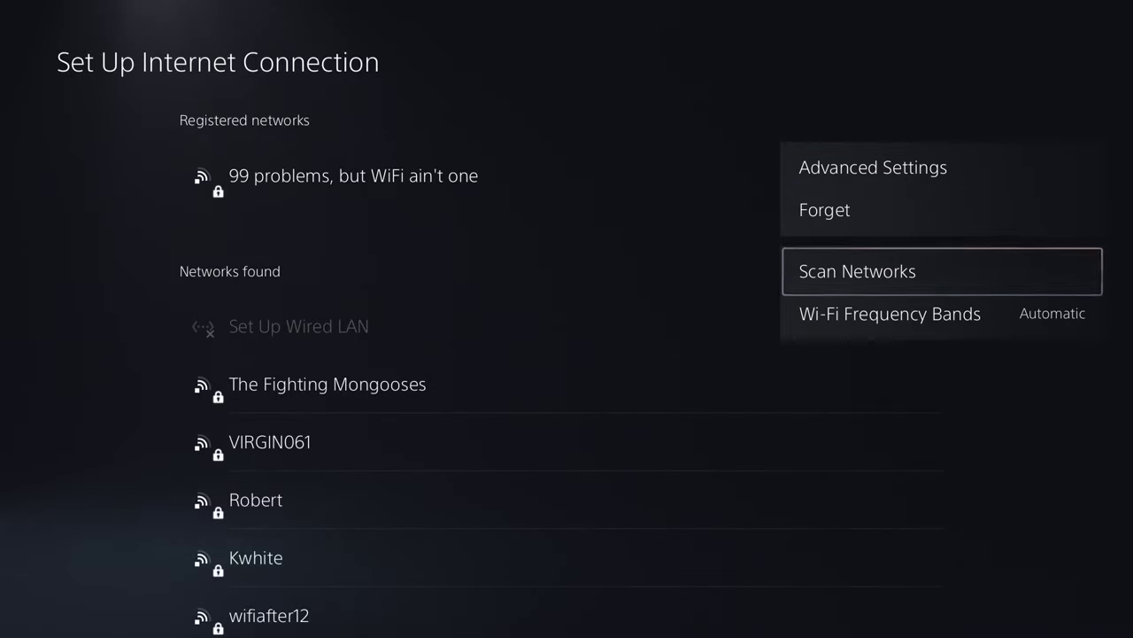
key("Return")
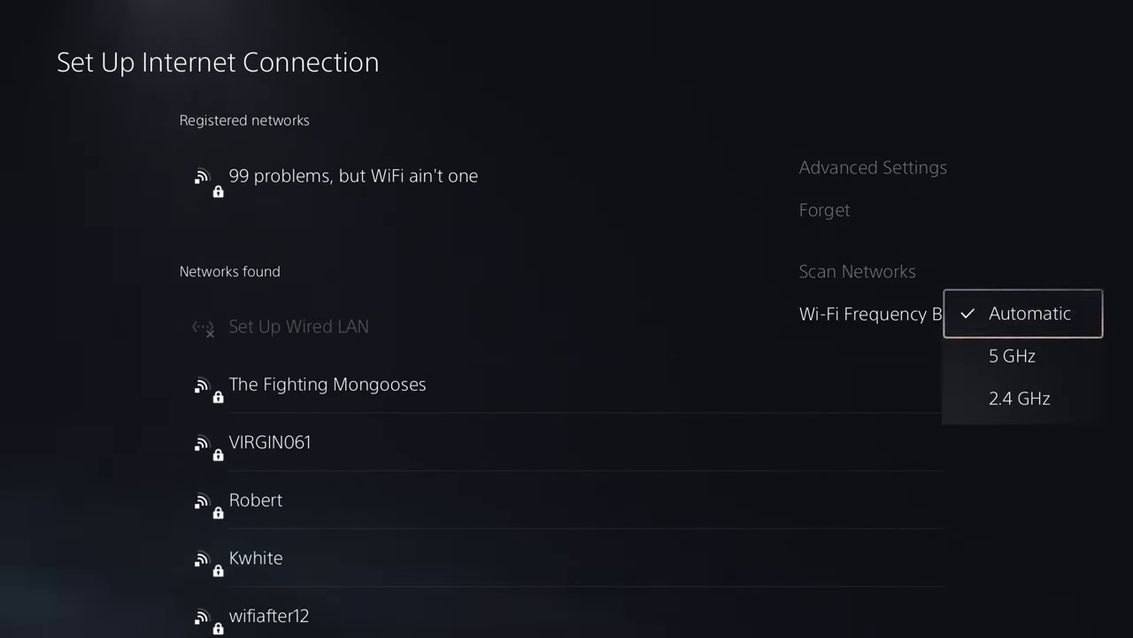
key("Down")
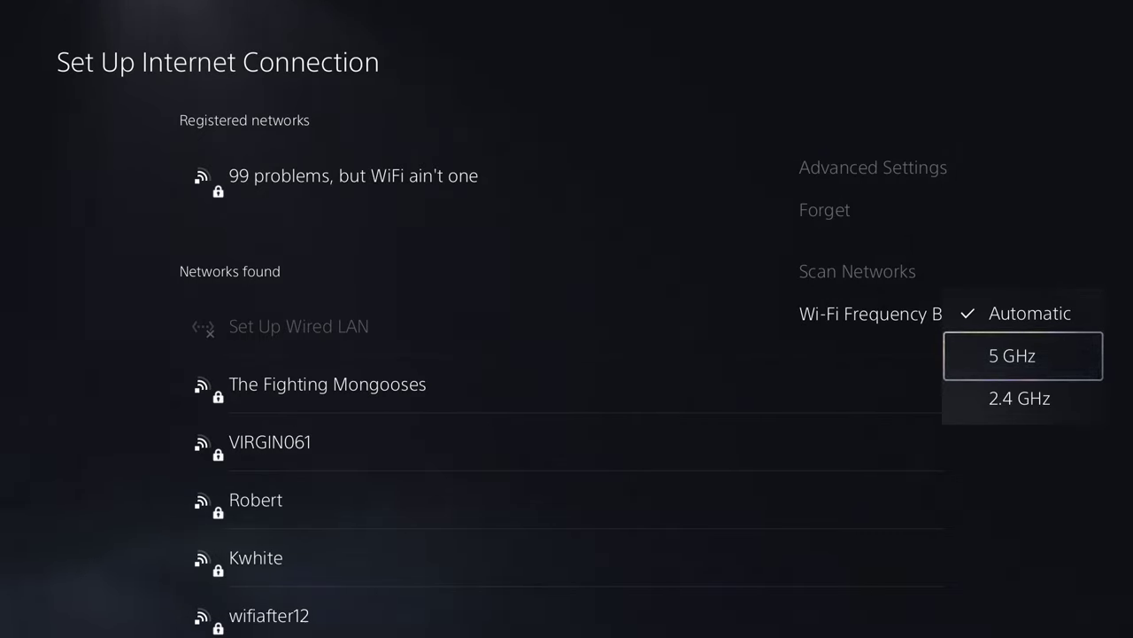
key("Down")
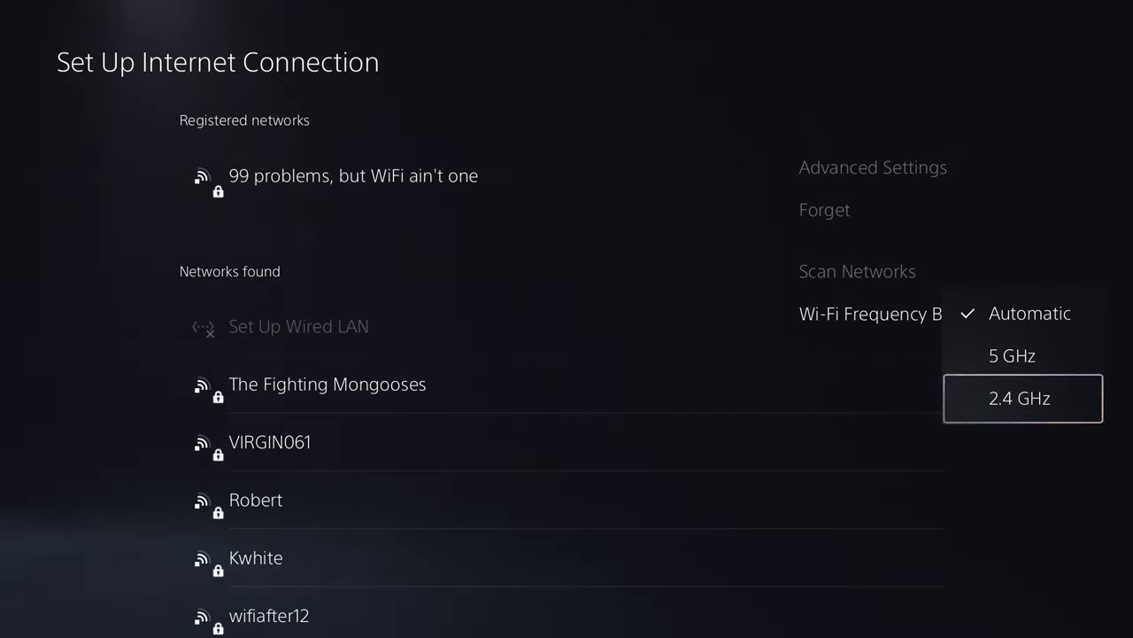
key("Up")
key("Up")
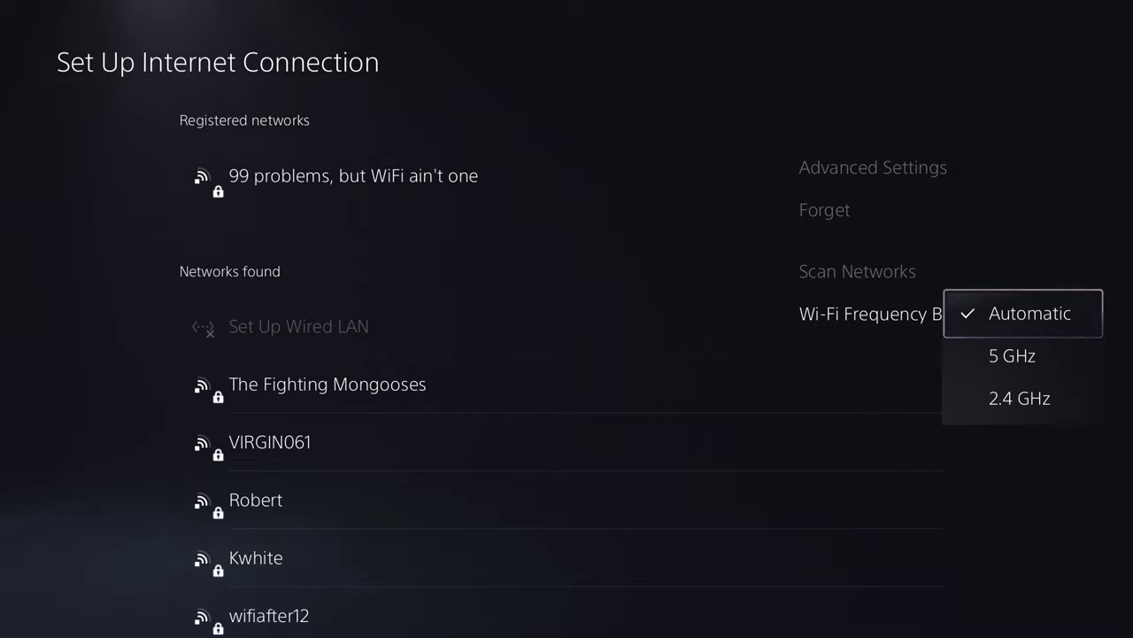
key("Return")
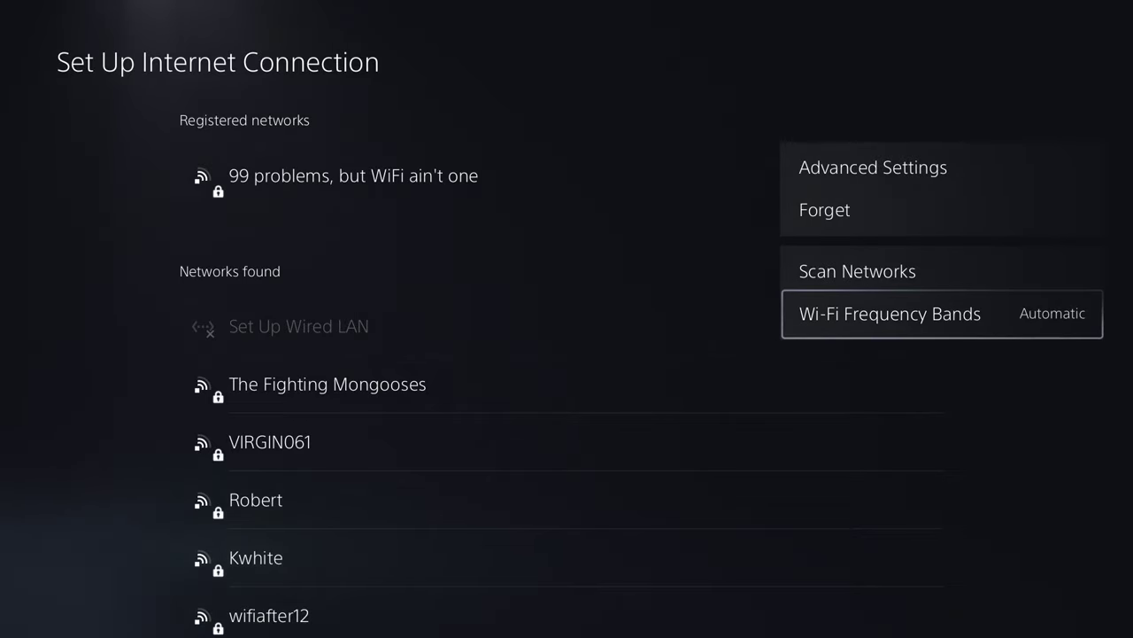
- Open the Advanced Settings of the connected Wi-Fi network
key("Up")
key("Up")
key("Up")
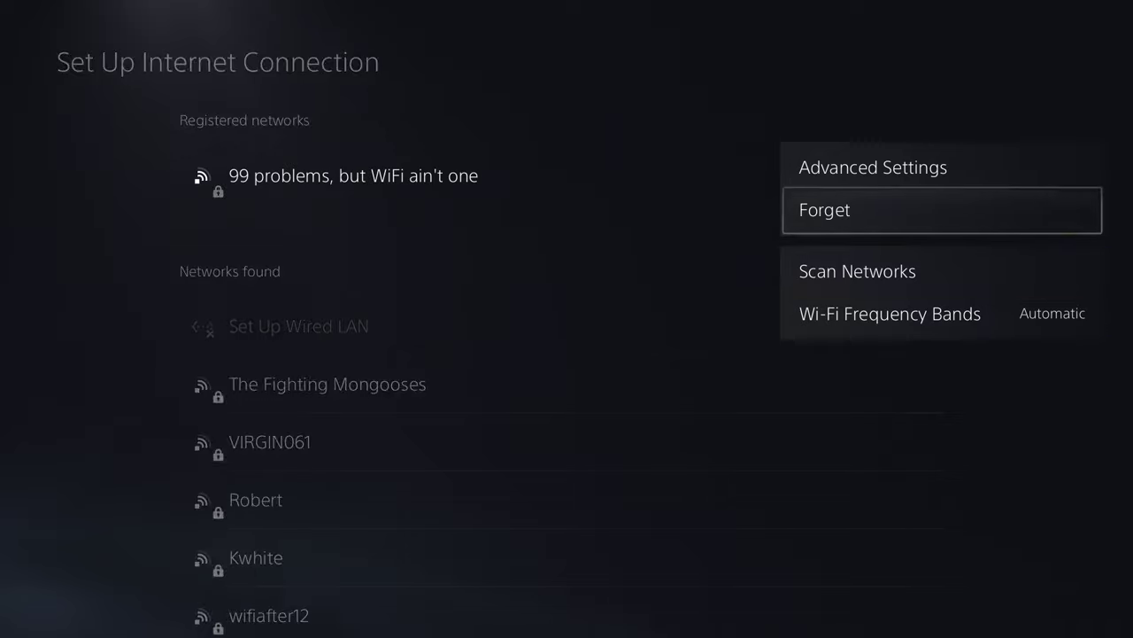
key("Return")
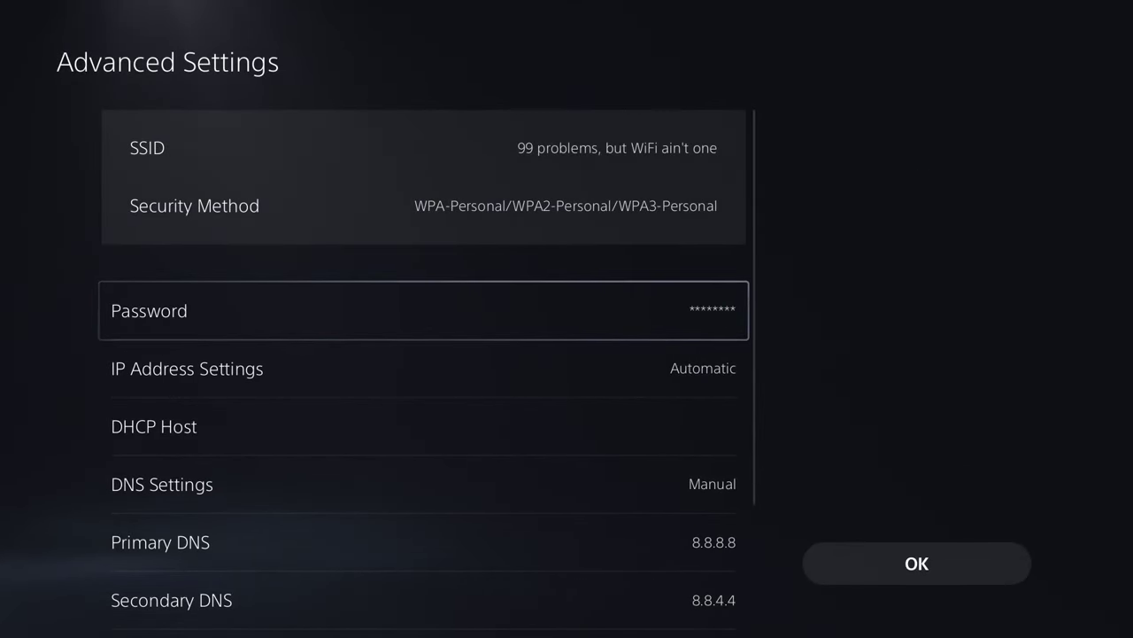
- Set the network's DNS Settings to Automatic
key("Down")
key("Down")
key("Down")
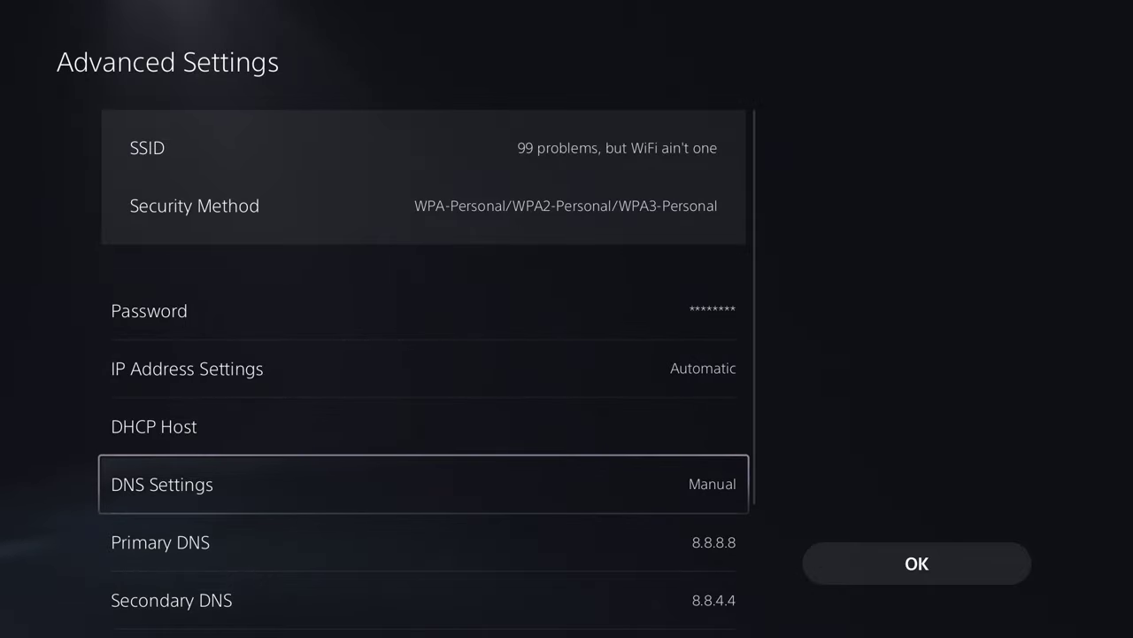
key("Return")
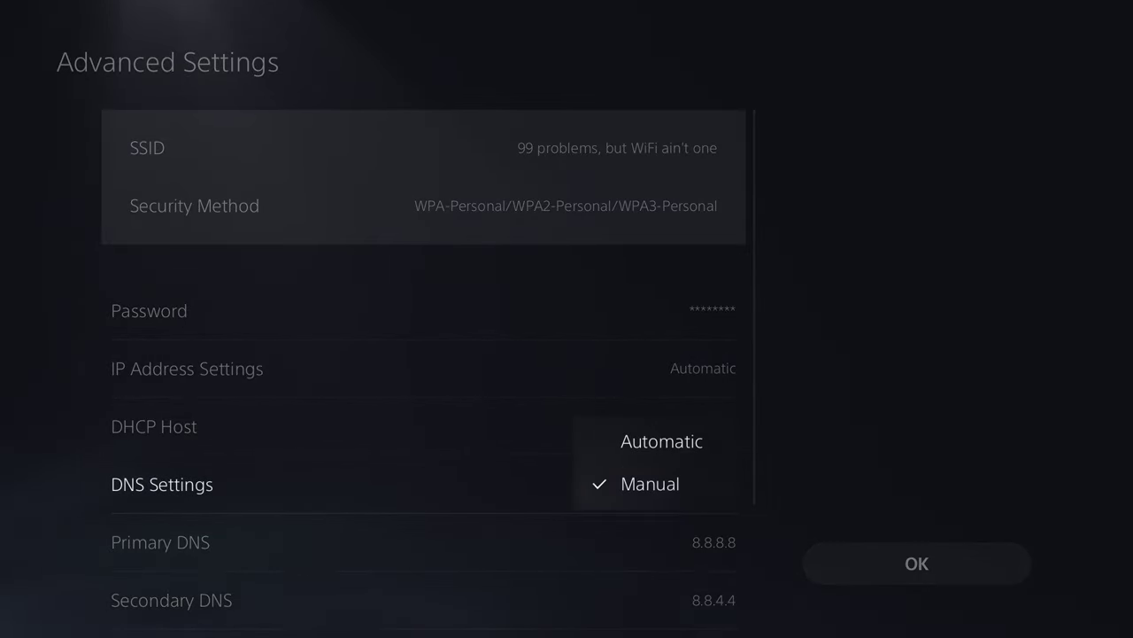
key("Return")
key("Down")
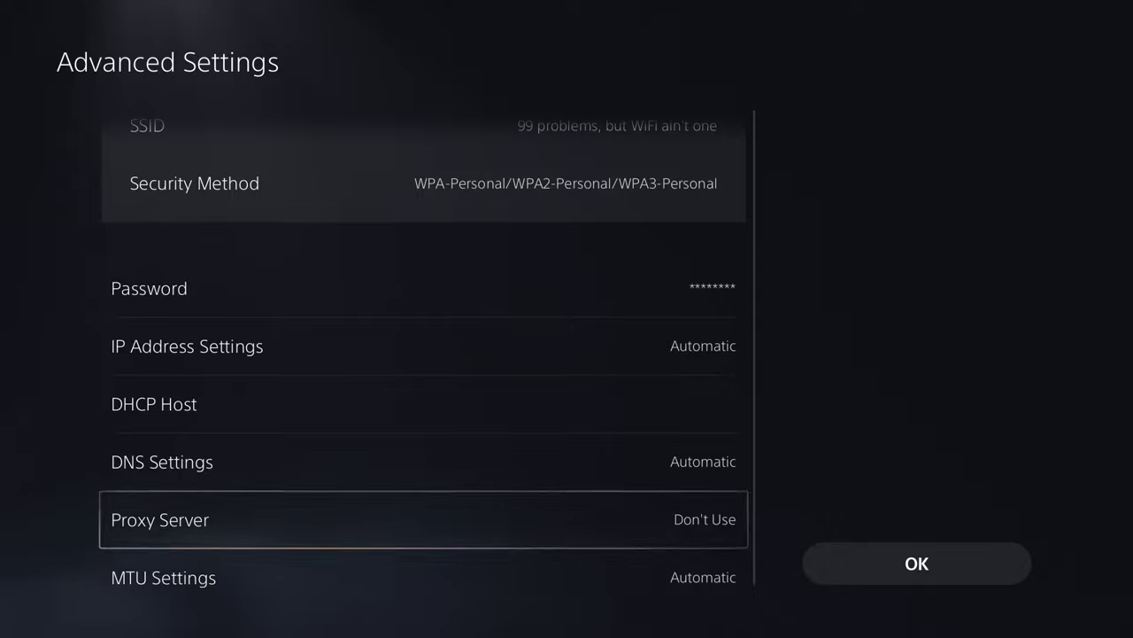
- Switch the network's DNS Settings to Manual
key("Up")
key("Return")
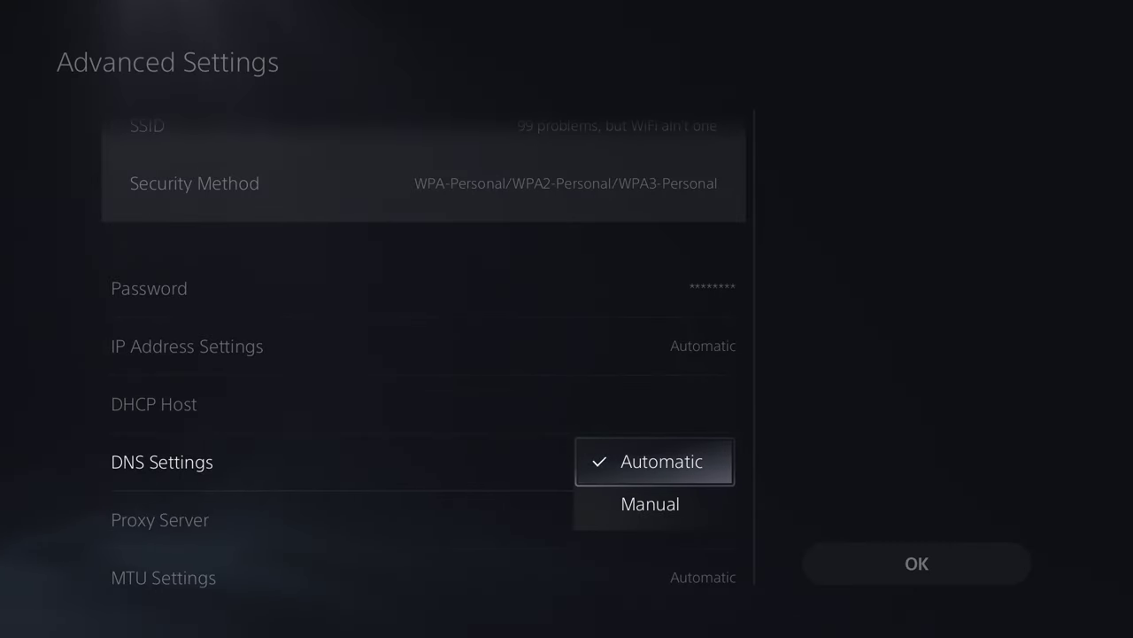
key("Down")
key("Return")
- Open the Primary DNS and Secondary DNS entries in turn to check their addresses
key("Down")
key("Down")
key("Up")
key("Return")
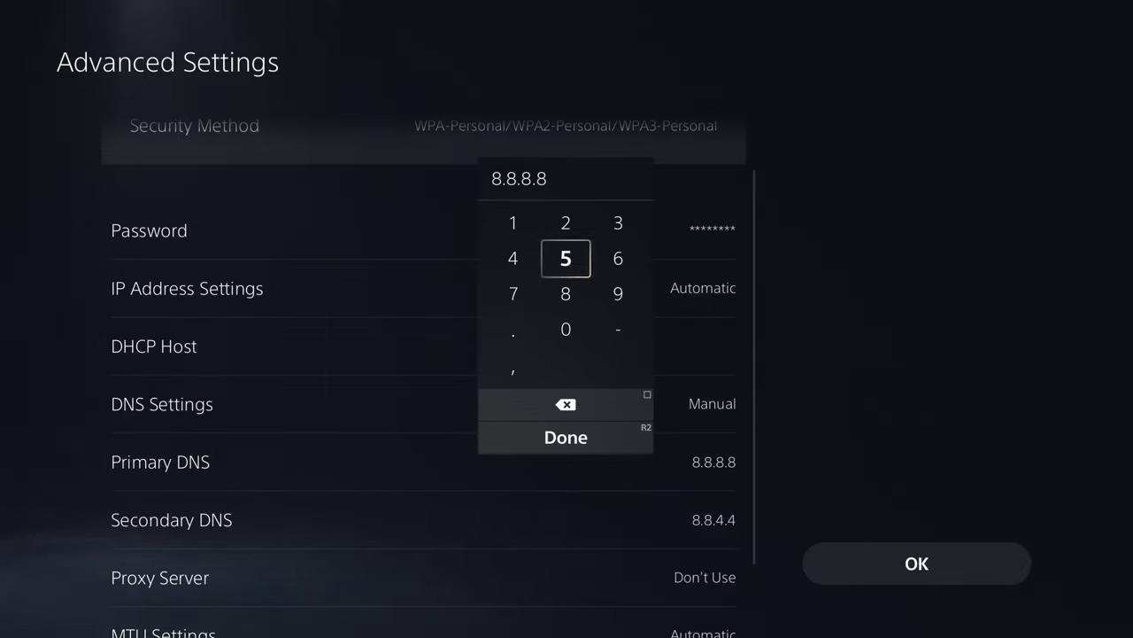
key("Return")
key("Down")
key("Return")
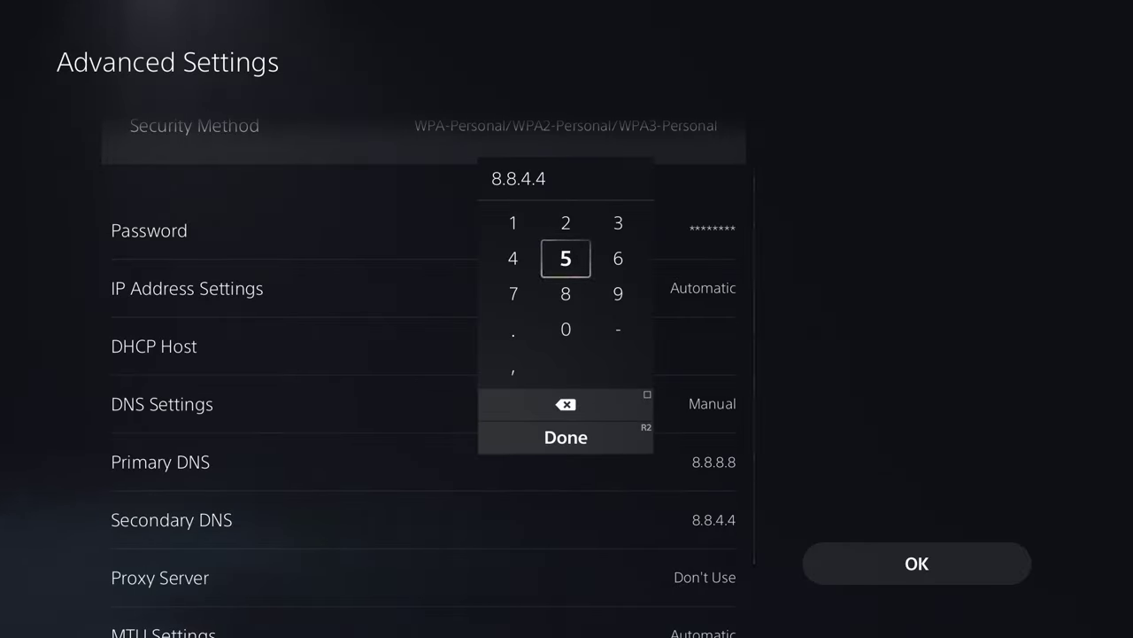
key("Return")
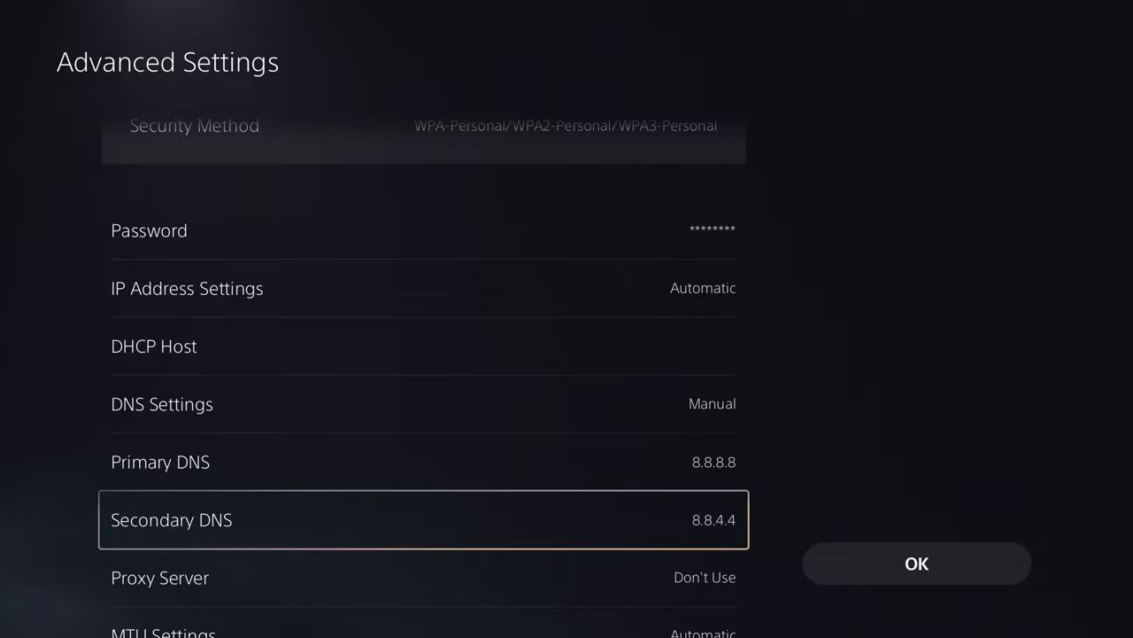
- Clear the Primary DNS address and set it to 1.1.1.1
left_click(424, 462)
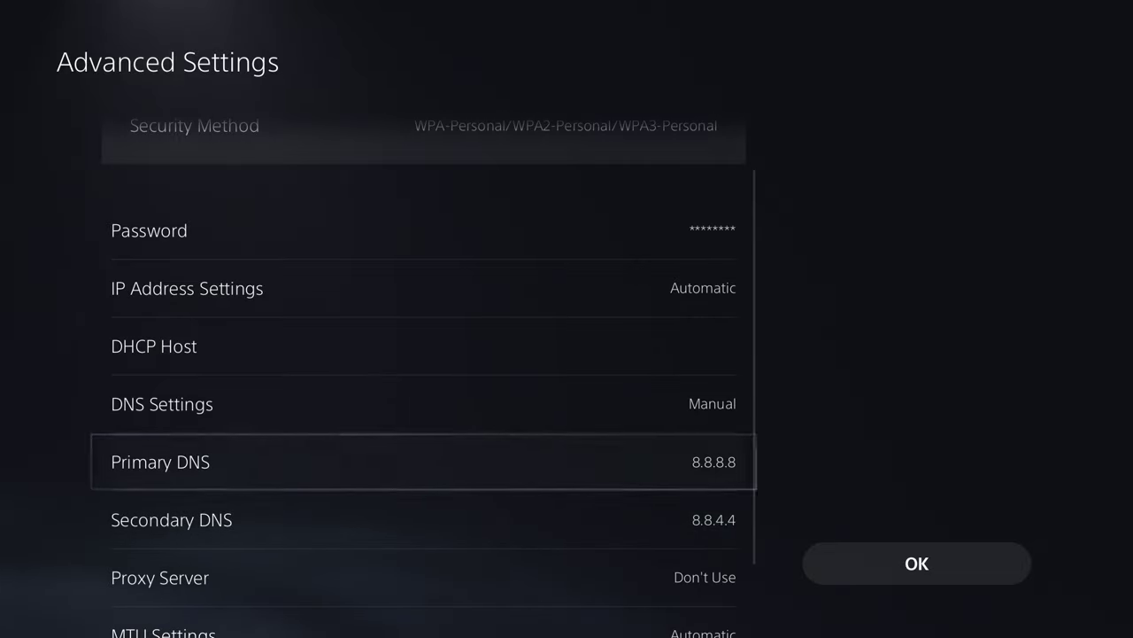
key("Return")
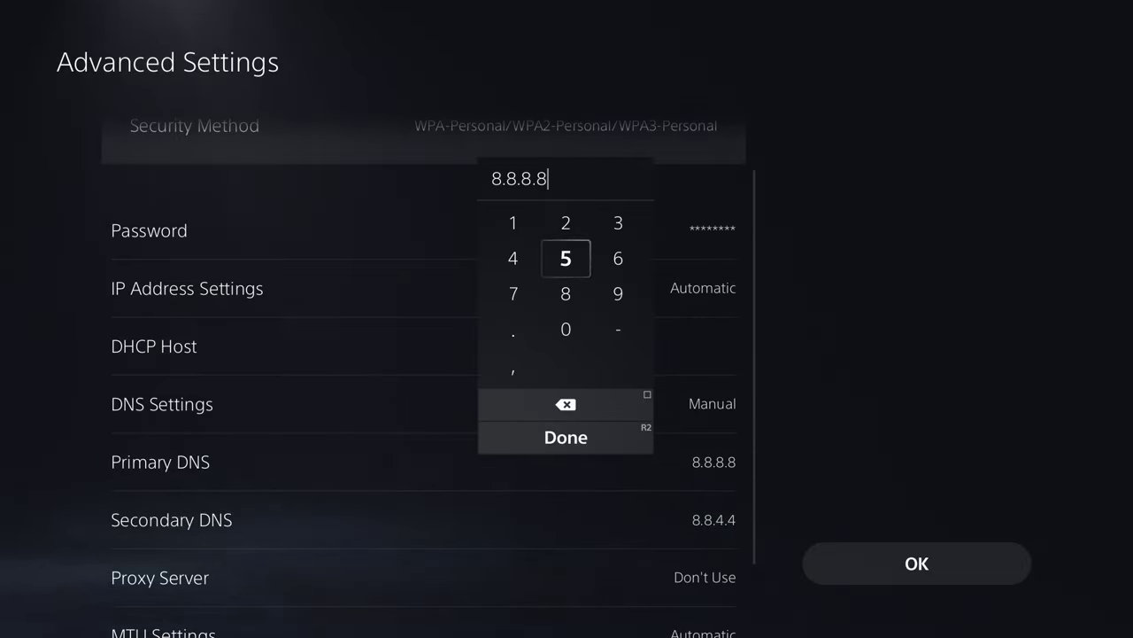
key("BackSpace")
key("Left")
key("Up")
type("1")
key("Down")
key("Down")
key("Down")
type(".")
key("Up")
key("Up")
key("Up")
type("1")
key("Down")
key("Down")
key("Down")
type(".")
key("Up")
key("Up")
key("Up")
type("1")
key("Down")
key("Down")
key("Down")
type(".")
key("Up")
key("Up")
key("Up")
type("1")
key("Return")
- Clear the Secondary DNS address and set it to 1.0.0.1
key("Down")
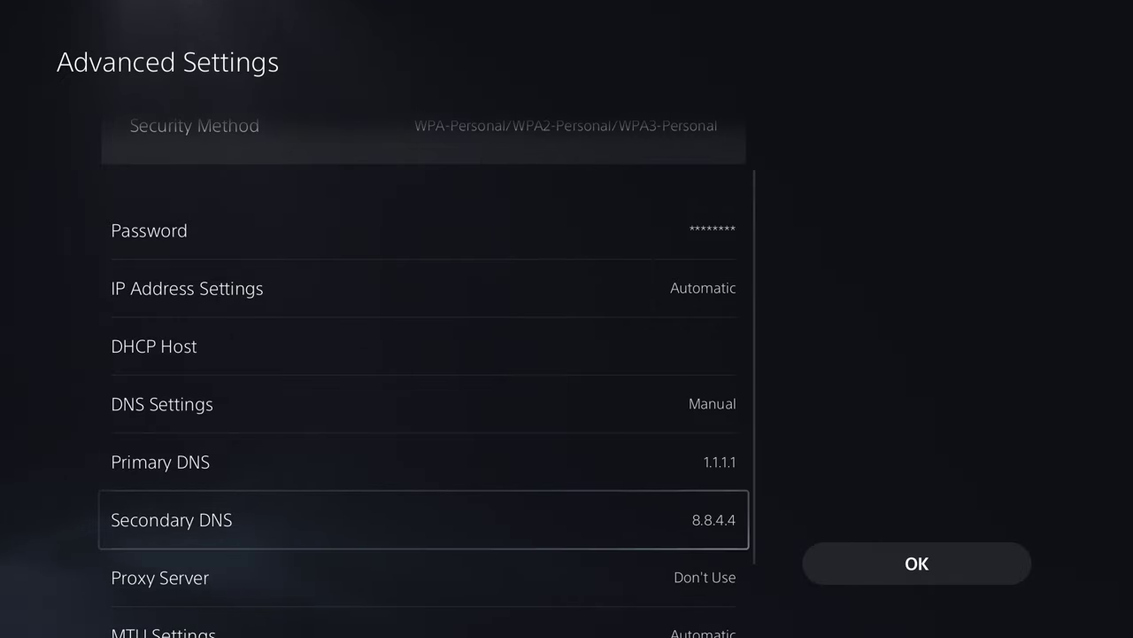
key("Return")
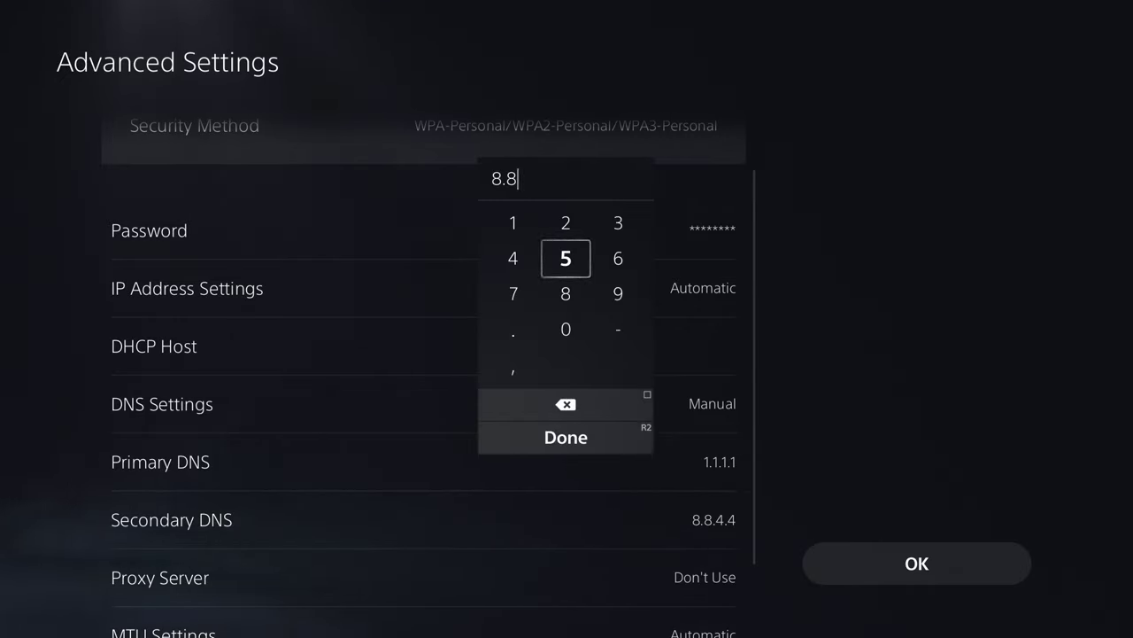
key("Left")
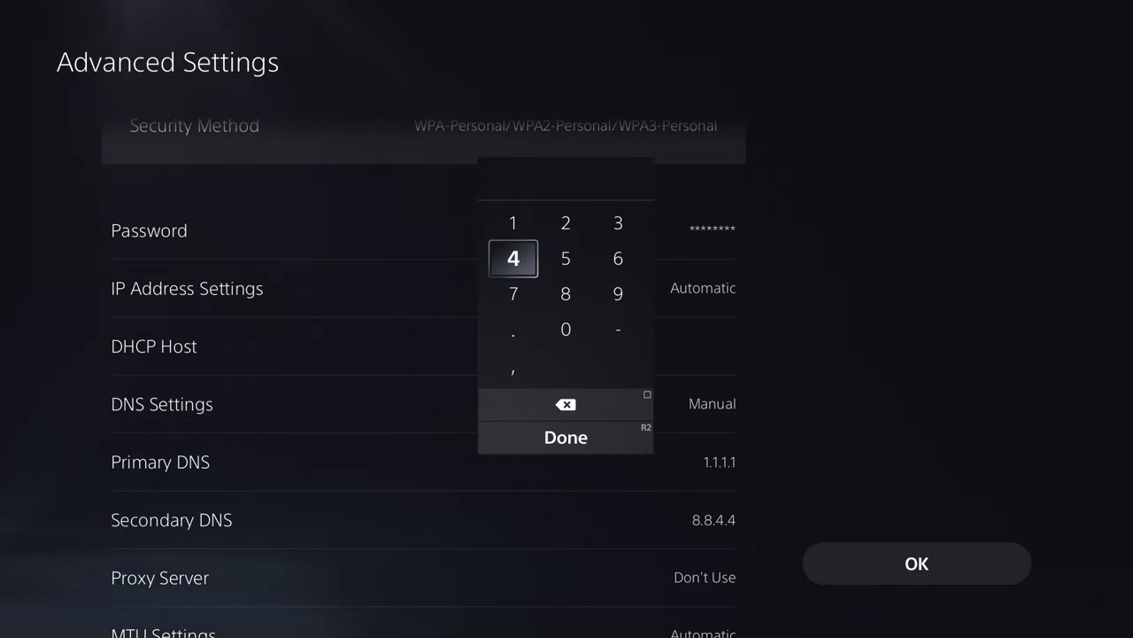
key("Up")
type("1")
key("Down")
key("Down")
key("Down")
type(".")
key("Right")
type("0")
key("Left")
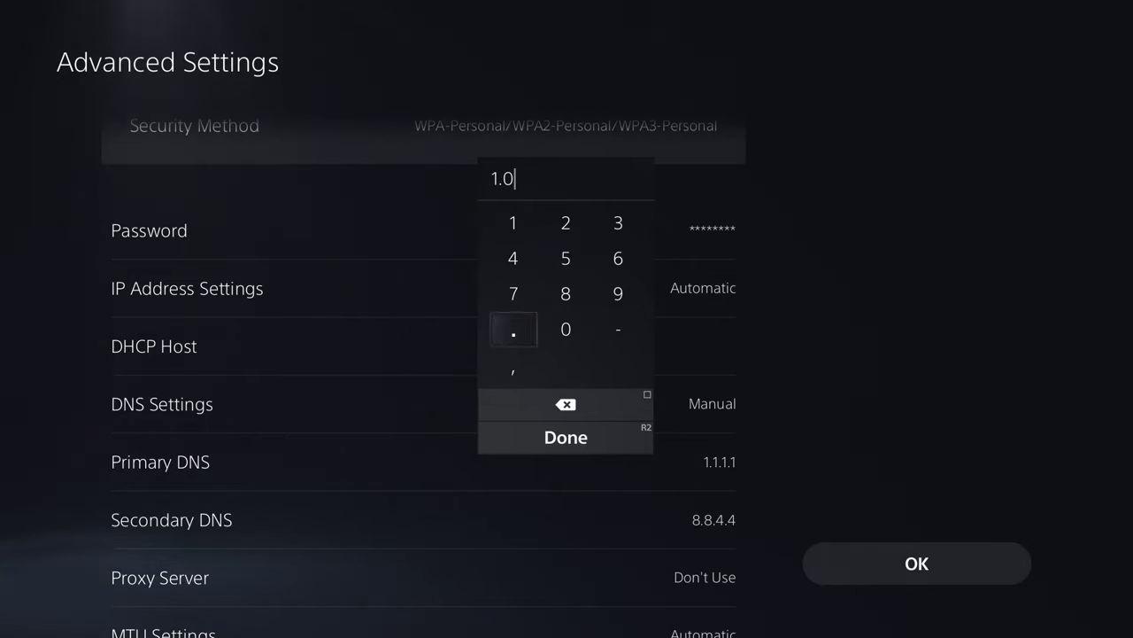
type(".")
key("Right")
type("0")
key("Left")
type(".")
key("Up")
key("Up")
key("Up")
type("1")
key("Return")
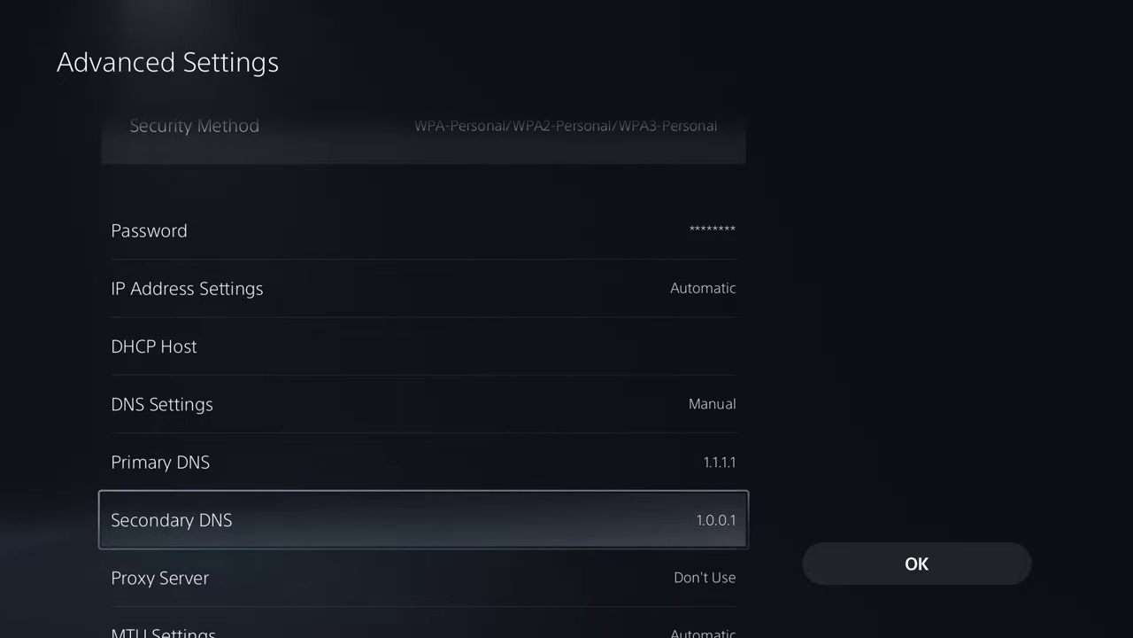
- Set the network's MTU Settings to Manual
key("Right")
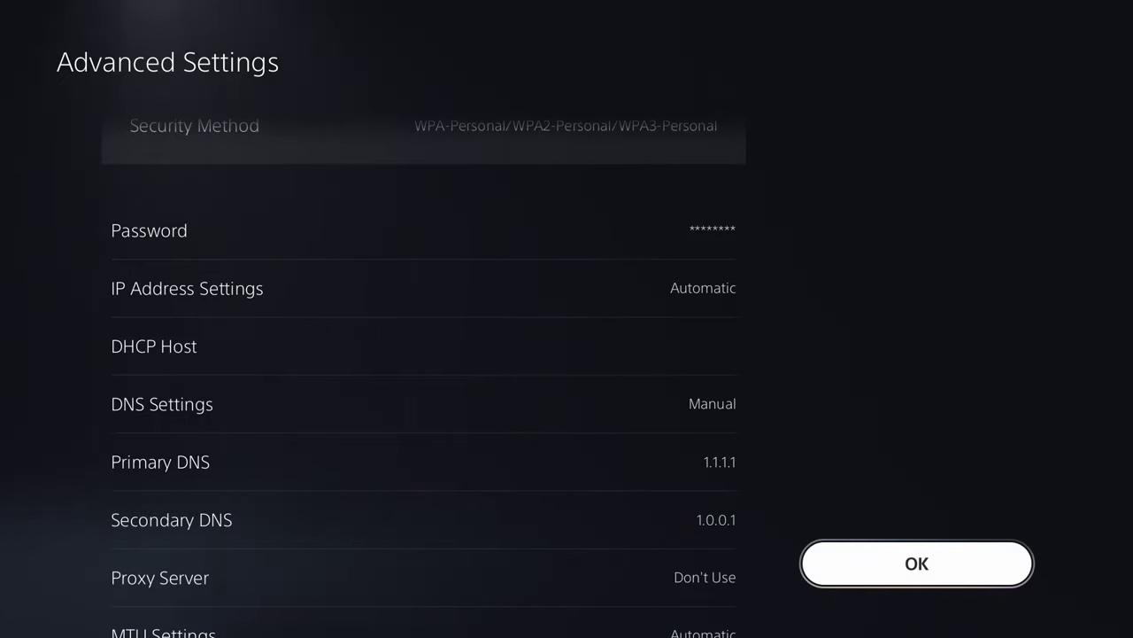
key("Left")
key("Down")
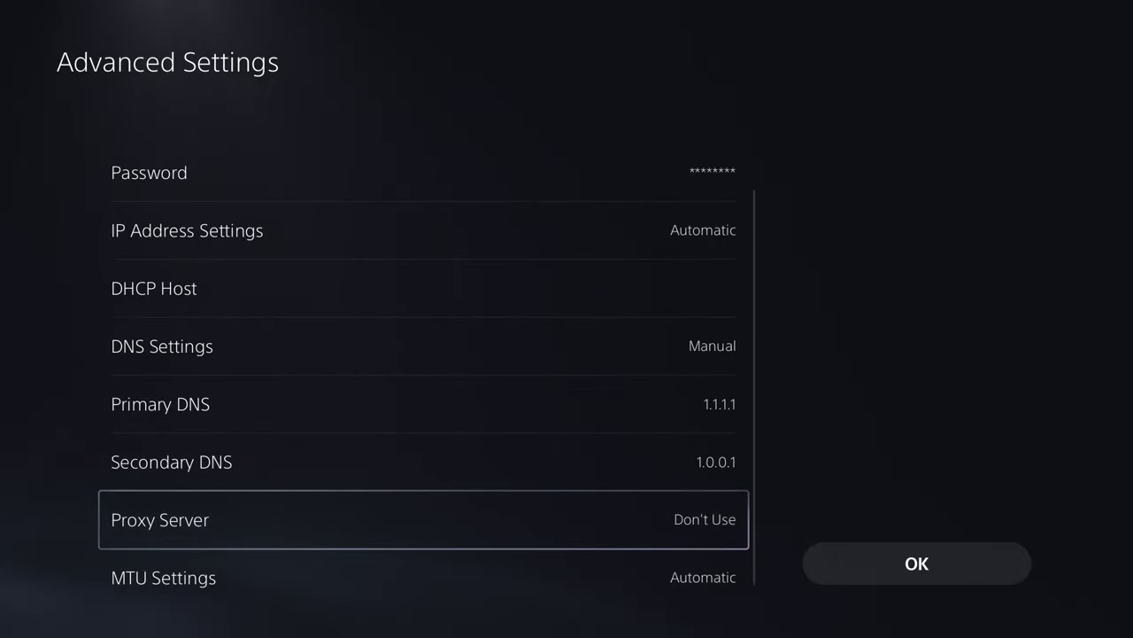
key("Down")
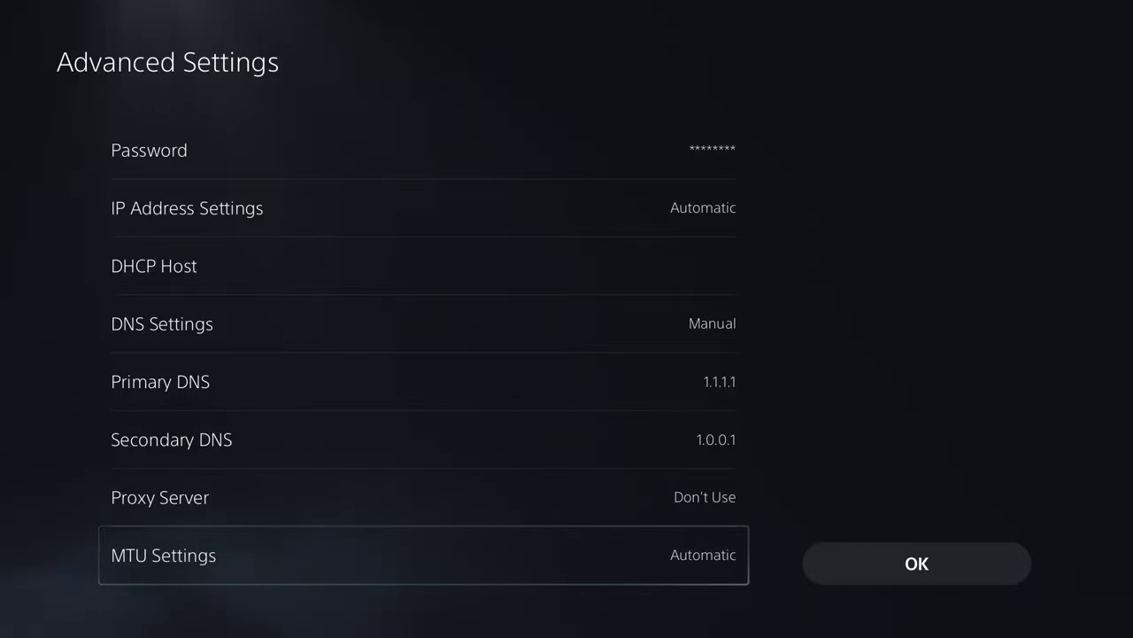
key("Return")
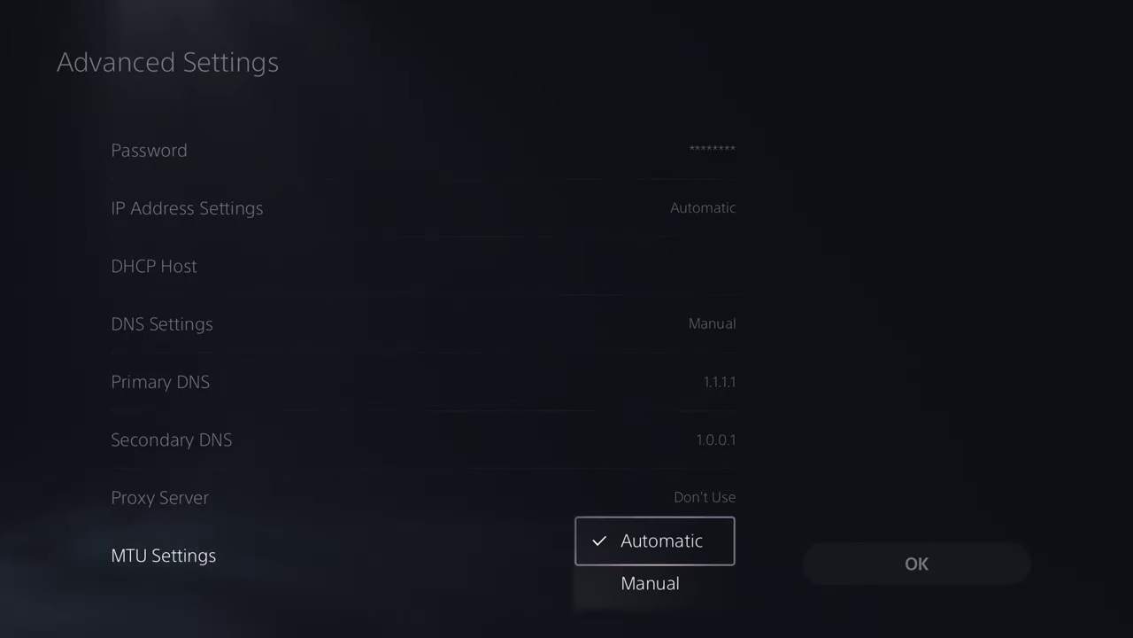
key("Down")
key("Return")
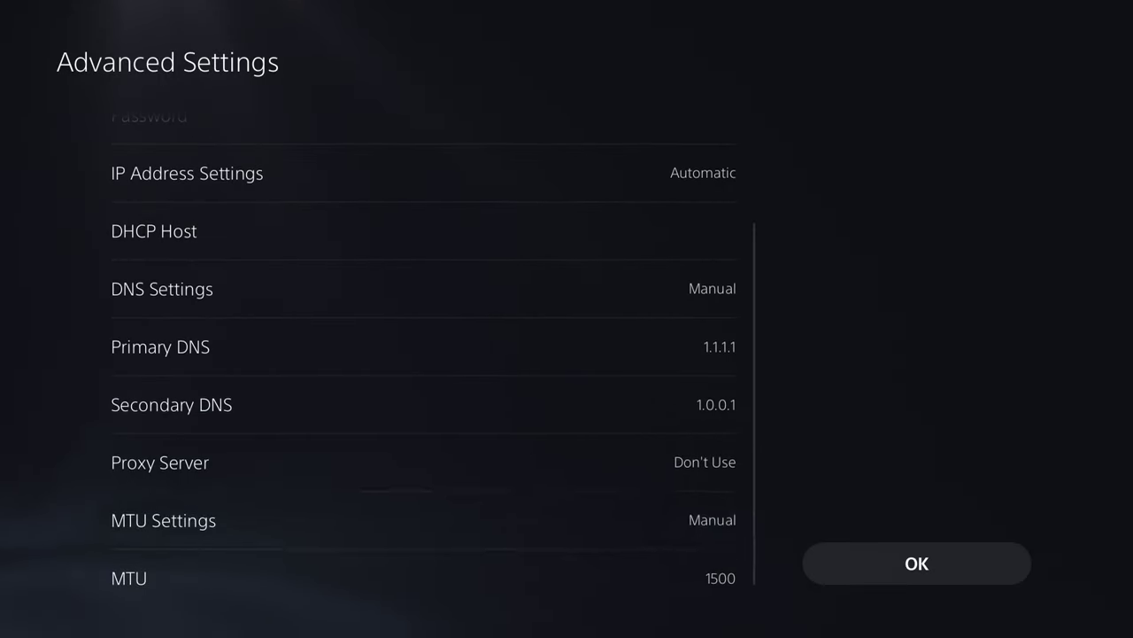
- Open the network's MTU value for editing and enter 1473
key("Down")
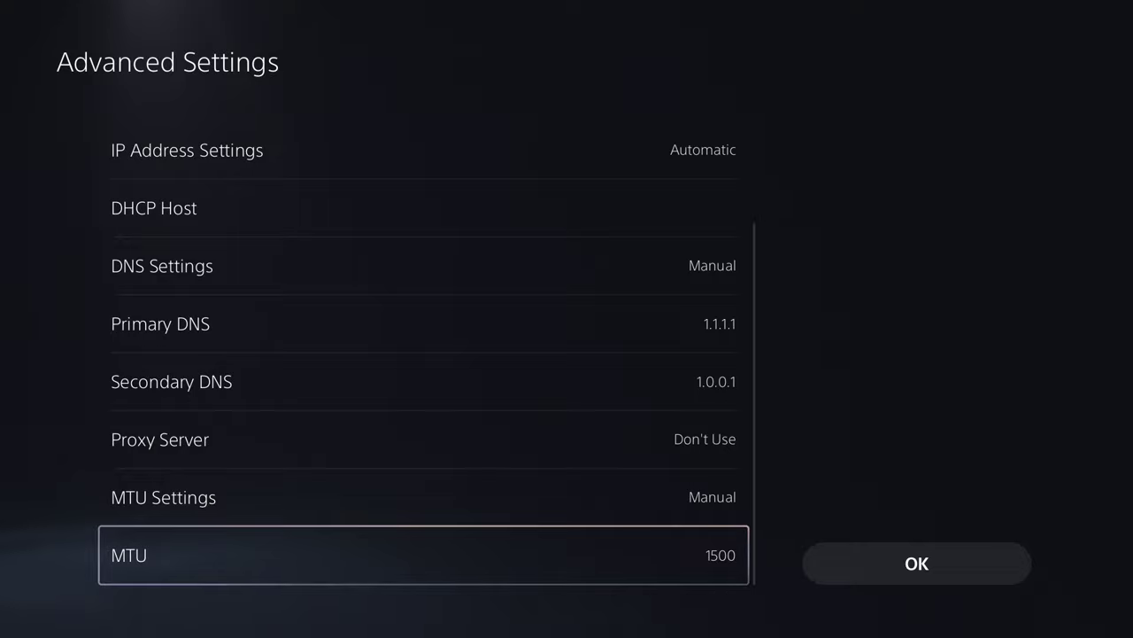
key("Return")
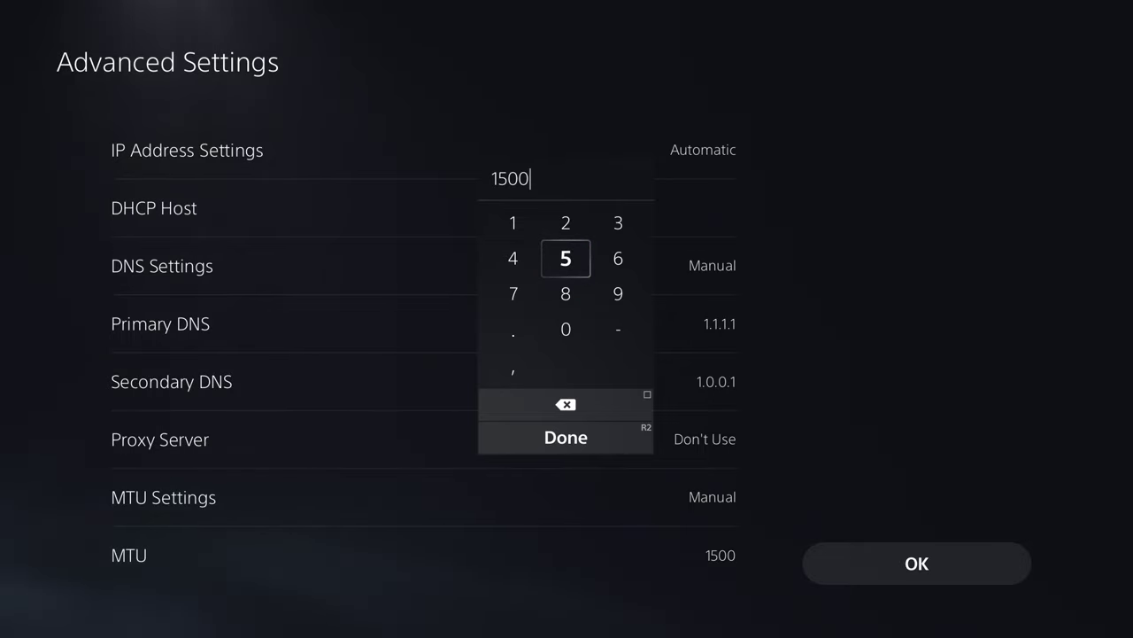
key("Left")
key("Up")
key("Return")
key("Down")
key("Return")
key("Down")
key("Return")
key("Up")
key("Up")
key("Right")
key("Right")
key("Return")
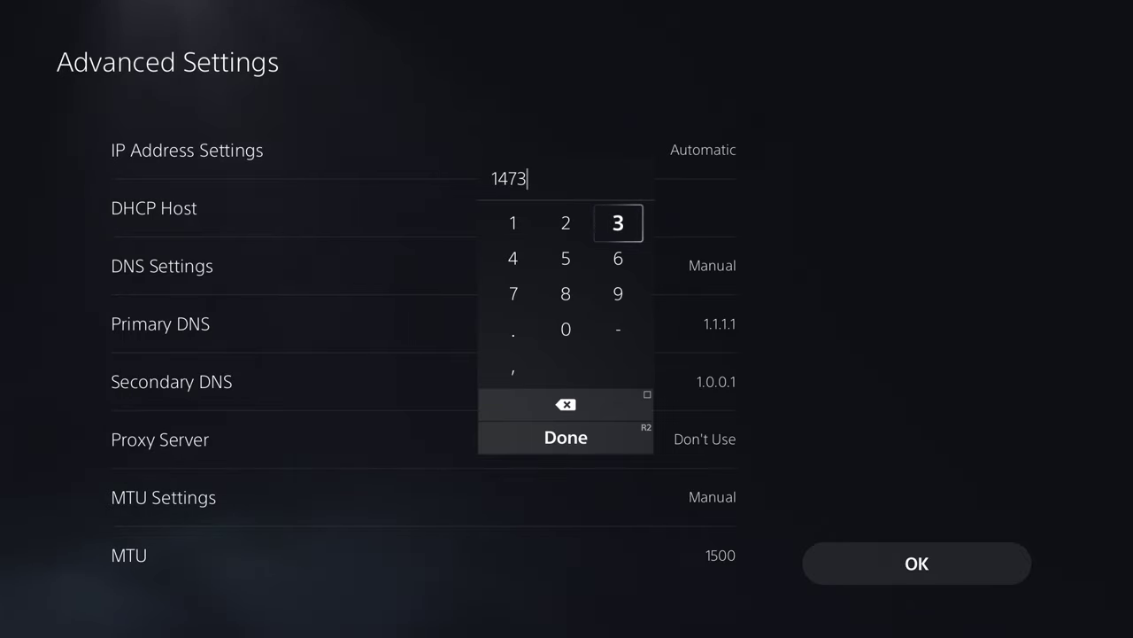
- Replace the MTU entry with 1450
key("Left")
key("Left")
key("Return")
key("Down")
key("Return")
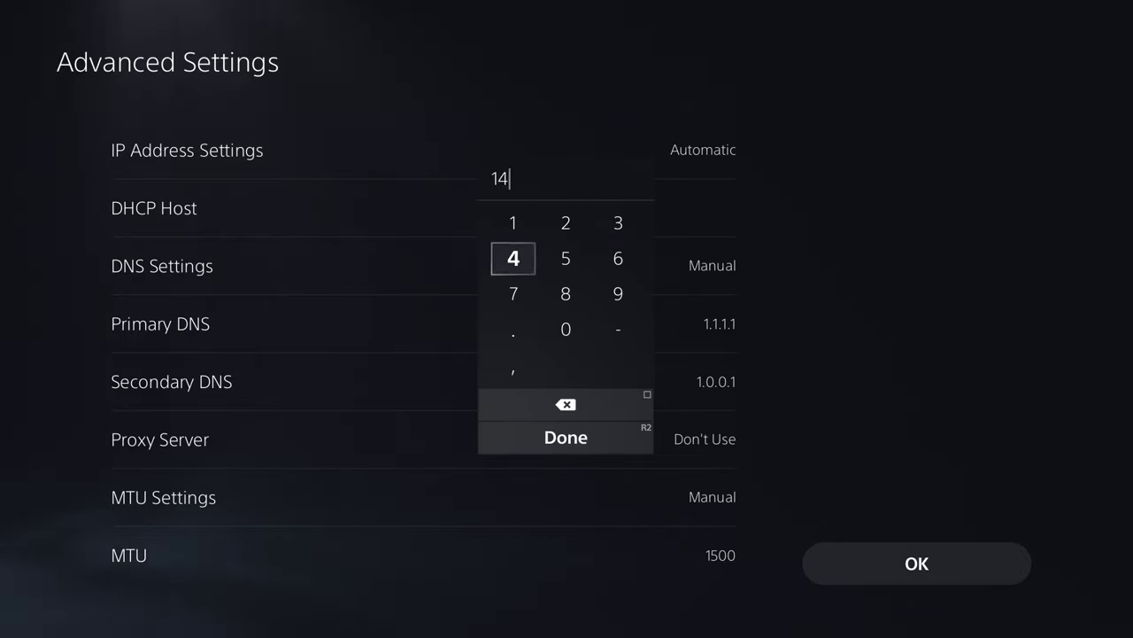
key("Right")
key("Return")
key("Down")
key("Down")
key("Return")
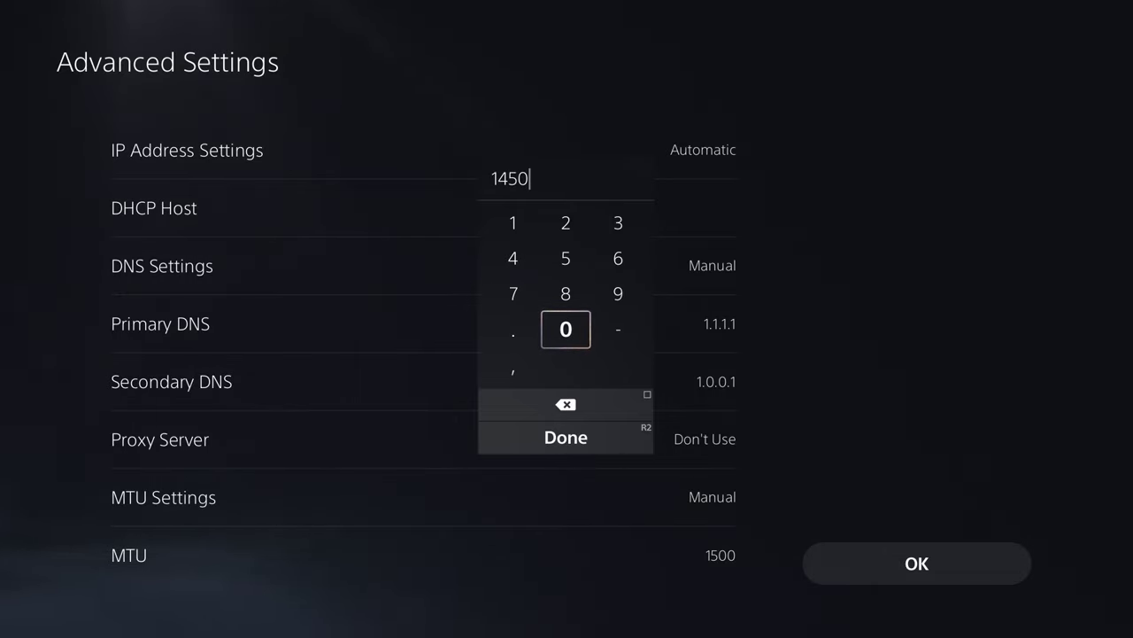
- Clear the MTU entry, set it to 1500 and close the number entry
key("BackSpace")
key("BackSpace")
key("BackSpace")
key("BackSpace")
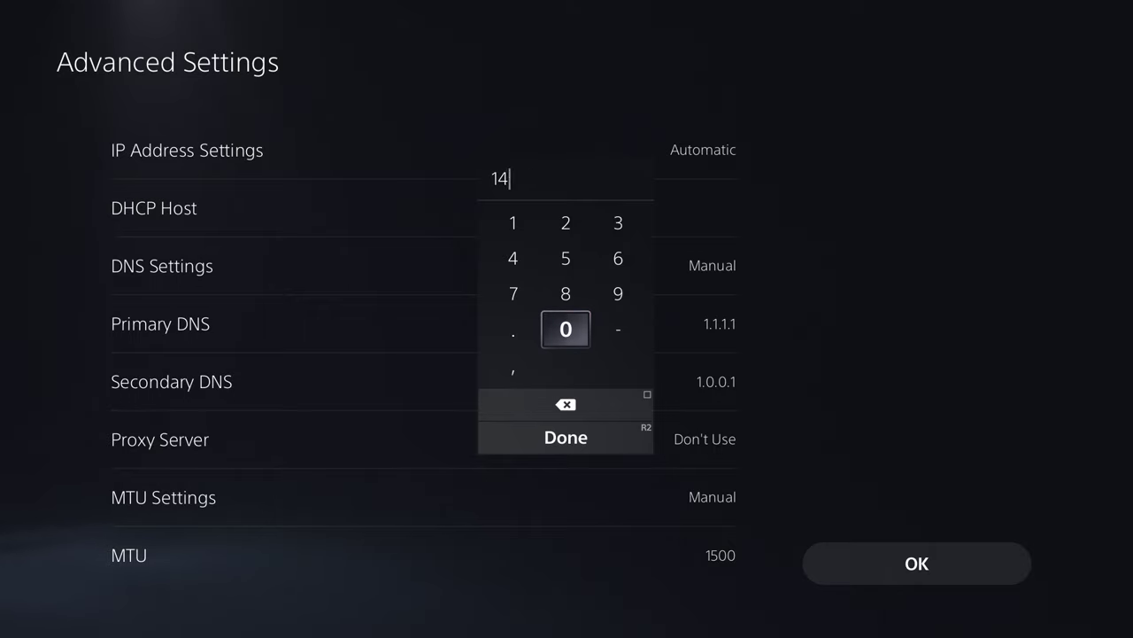
key("Left")
key("Return")
key("Down")
key("Right")
key("Return")
key("Down")
key("Down")
key("Return")
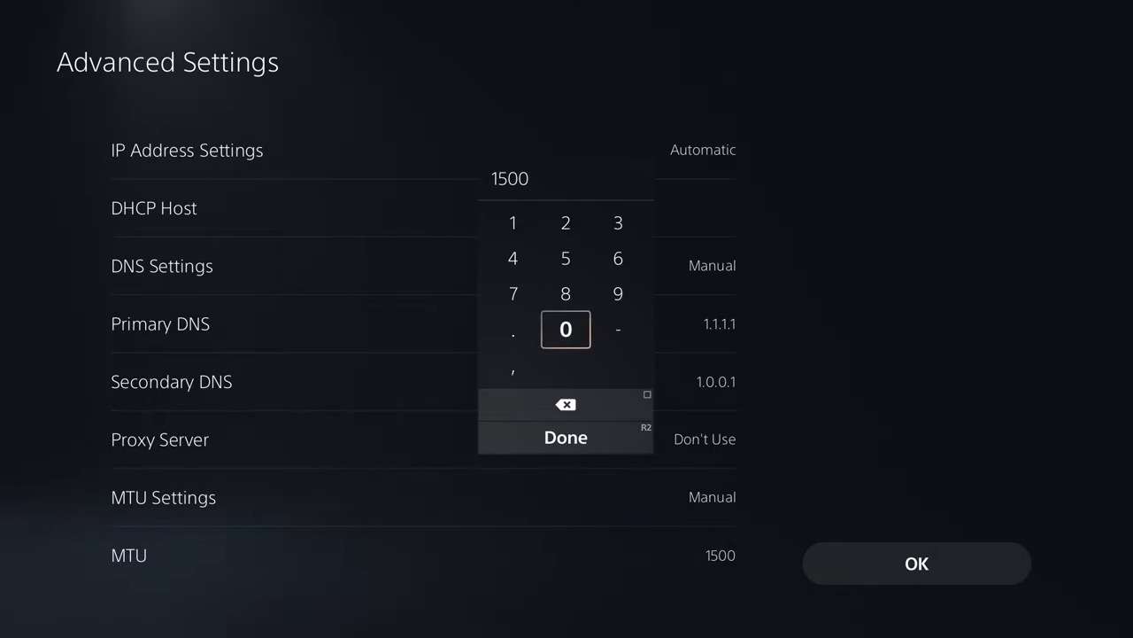
key("Escape")
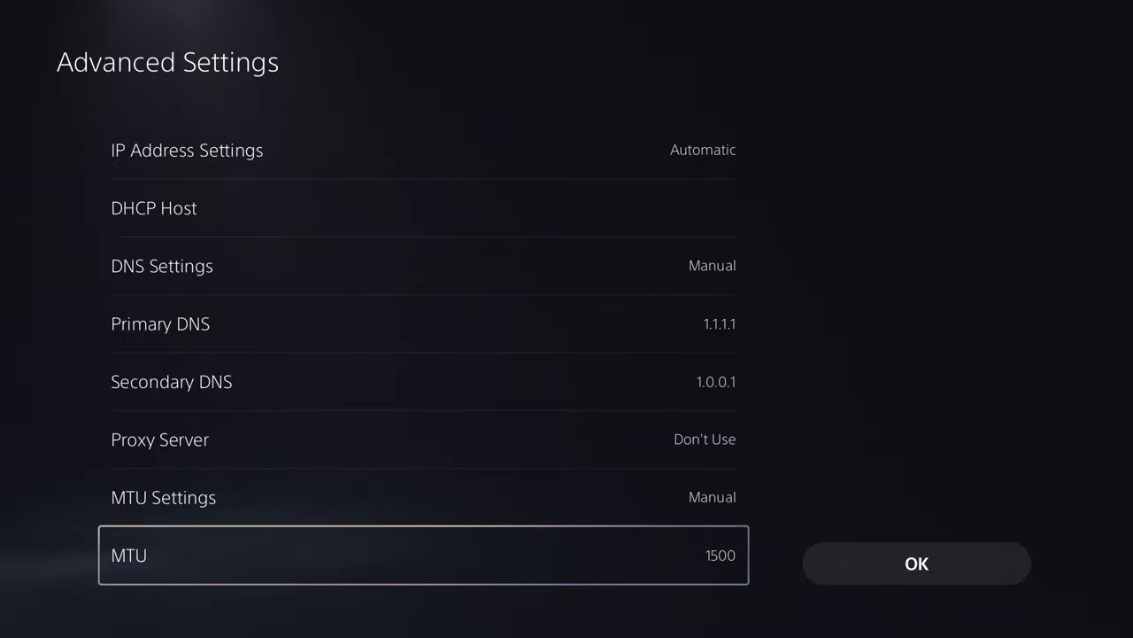
- Confirm the network's advanced settings
key("Up")
key("Down")
key("Up")
key("Right")
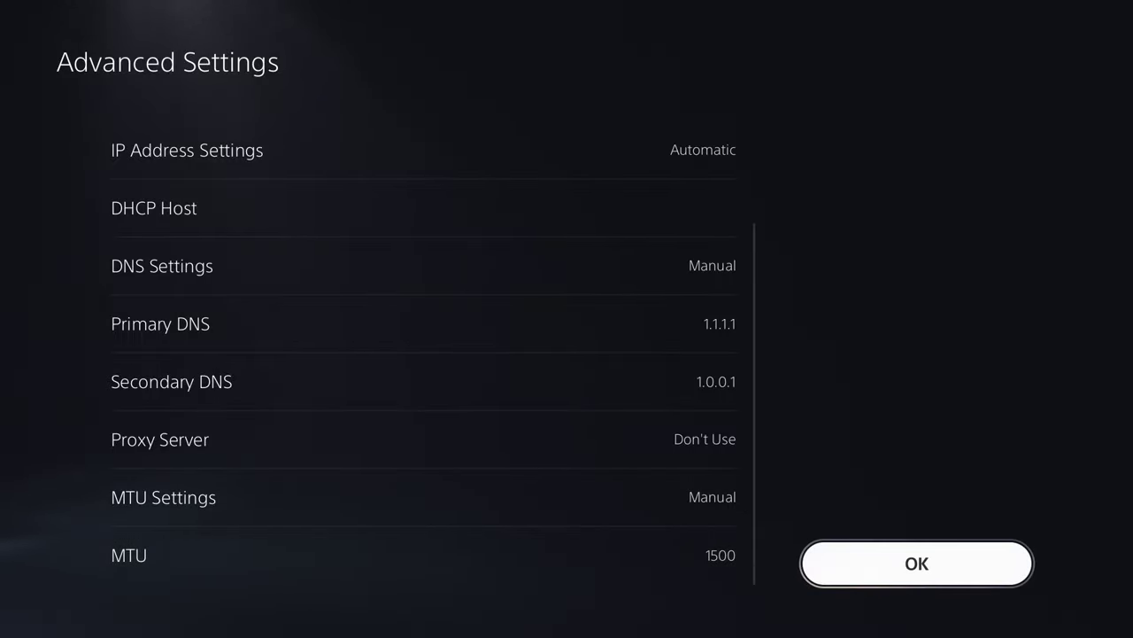
key("Return")
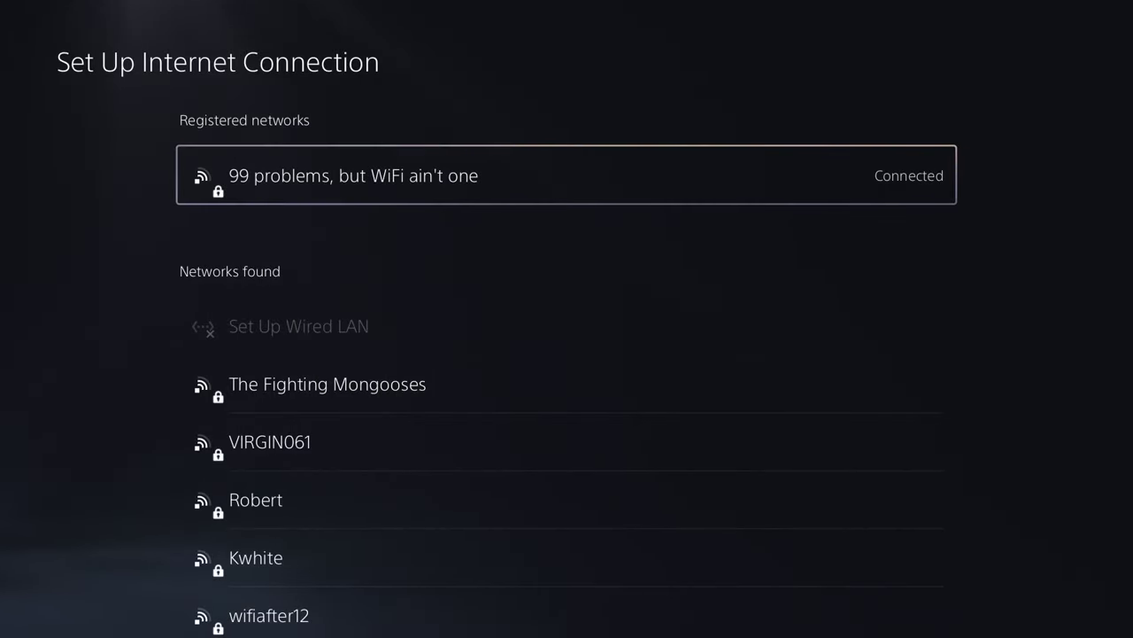
- Leave the network settings and return to the console's home screen
key("Escape")
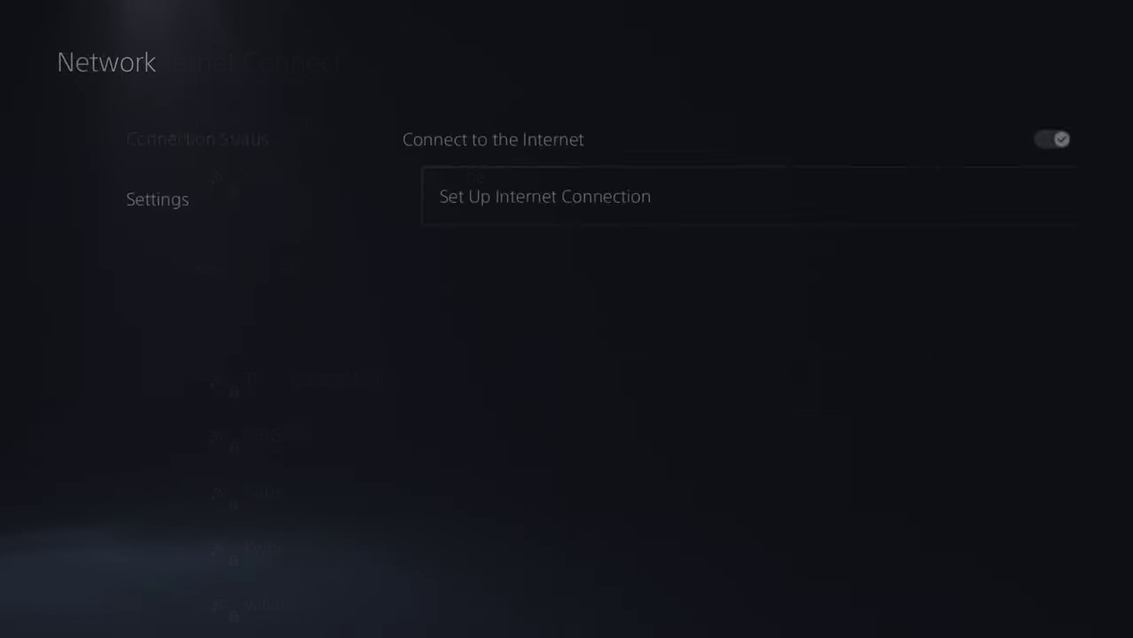
key("Escape")
key("Escape")
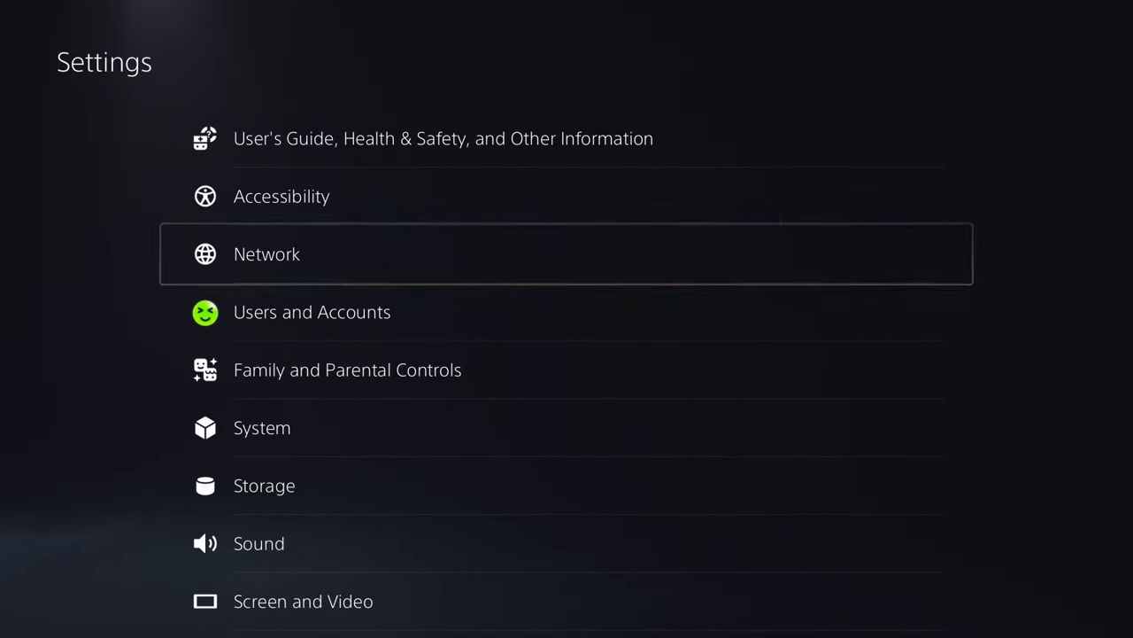
key("Escape")
- Select ASTRO's PLAYROOM in the home screen's list of games
key("Left")
key("Left")
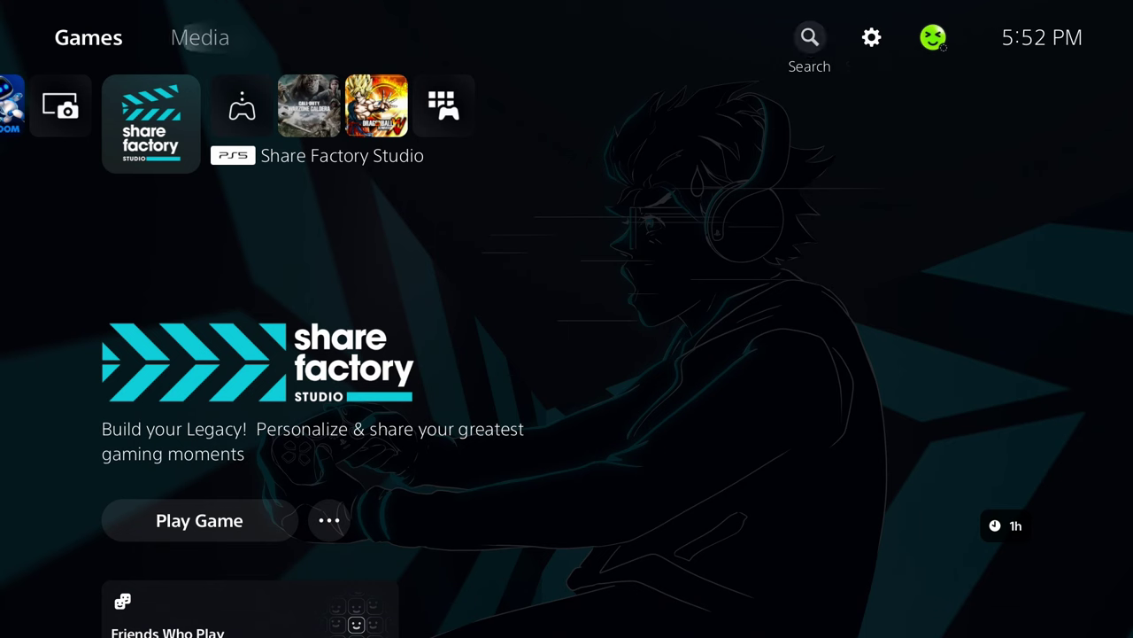
key("Down")
key("Left")
key("Left")
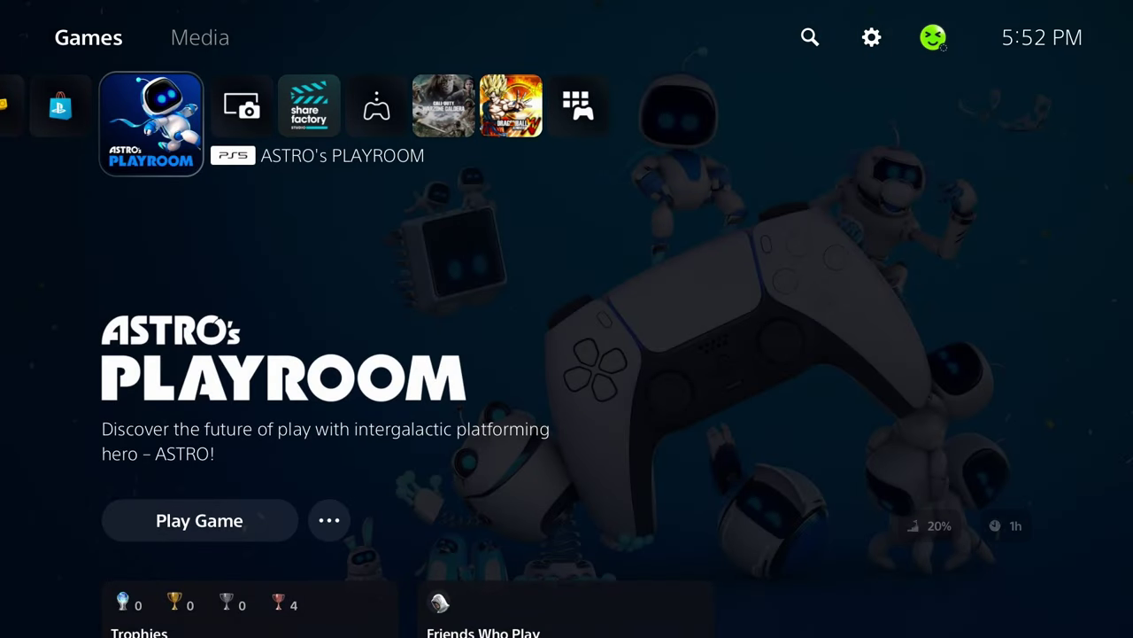